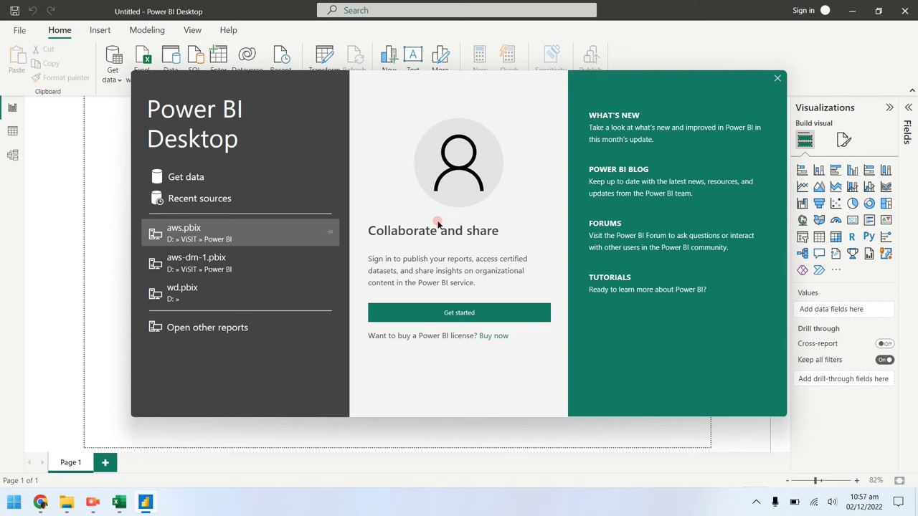
- Dismiss the start screen and review the Financial Sample workbook's country data in Excel
click(192, 176)
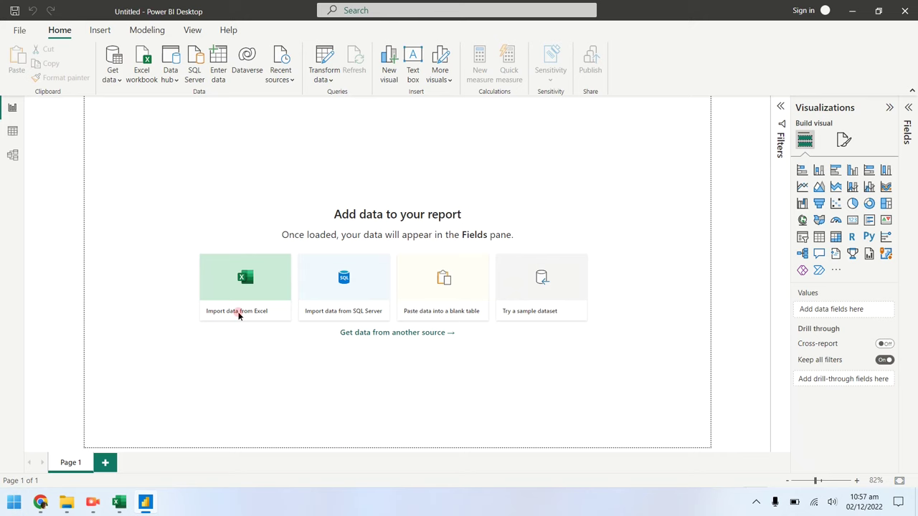
click(119, 496)
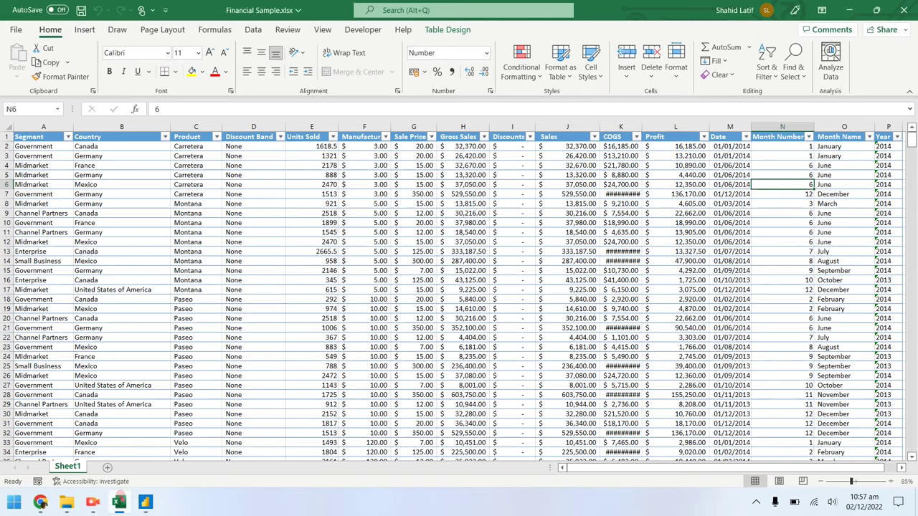
click(132, 201)
- Connect to Financial Sample.xlsx and load its financials table into the Power Query Editor
click(145, 503)
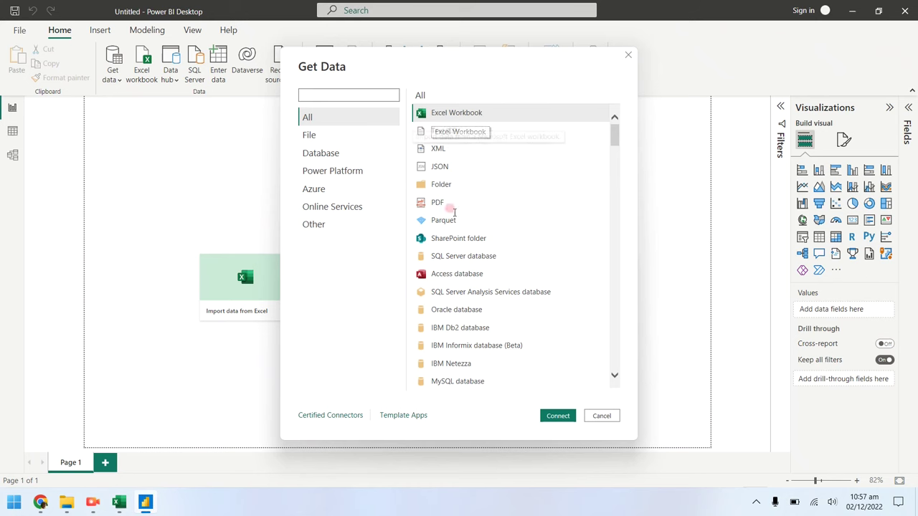
click(558, 417)
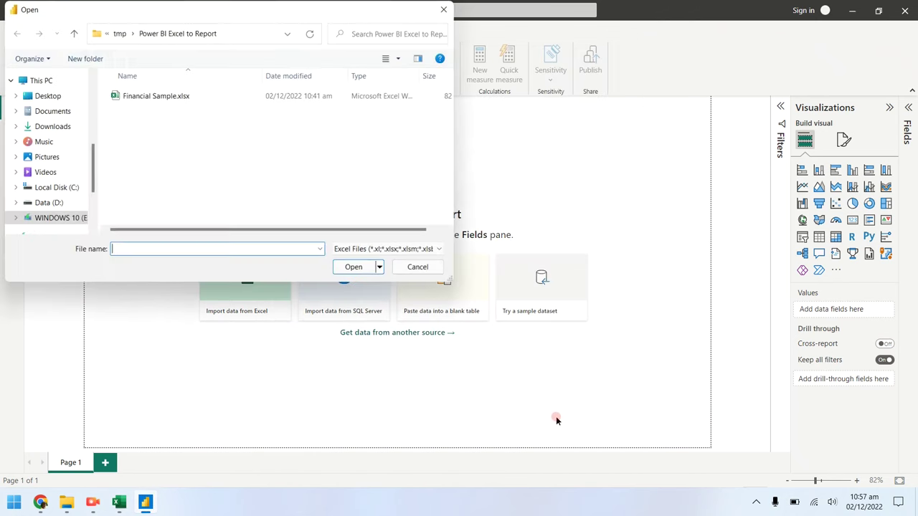
click(180, 95)
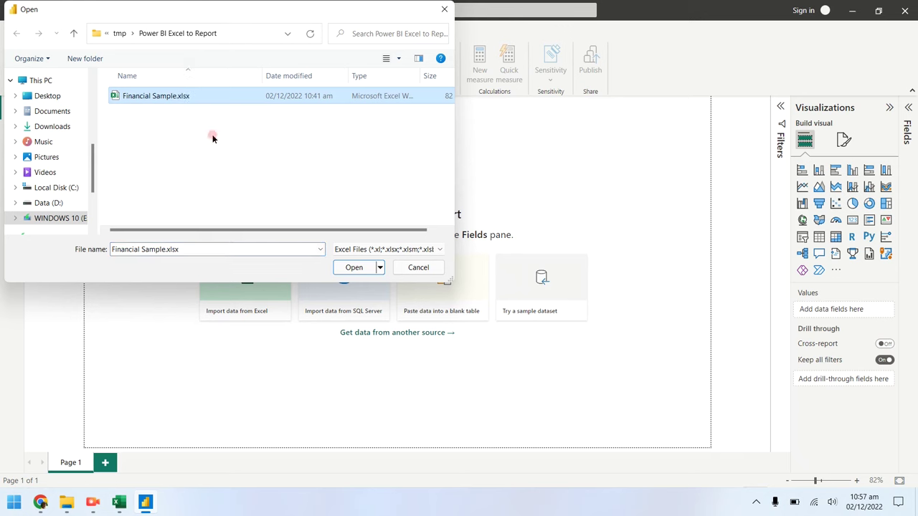
click(361, 267)
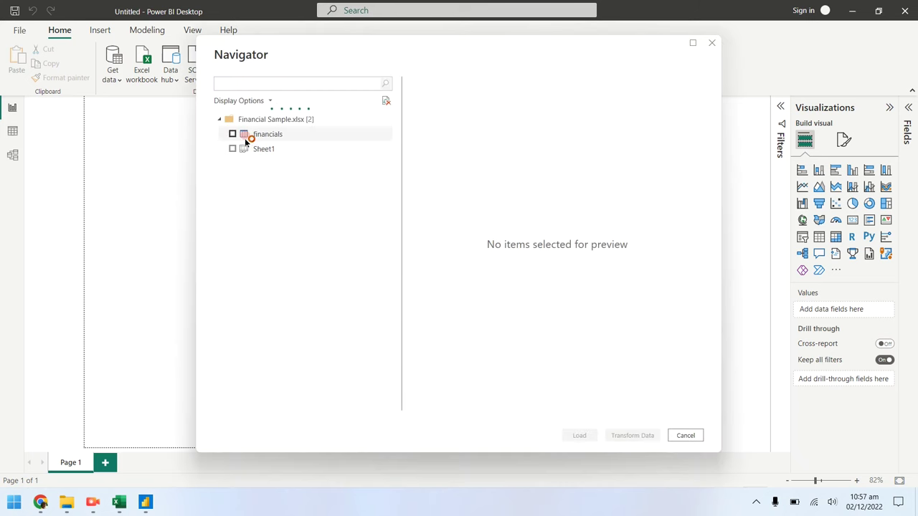
click(232, 135)
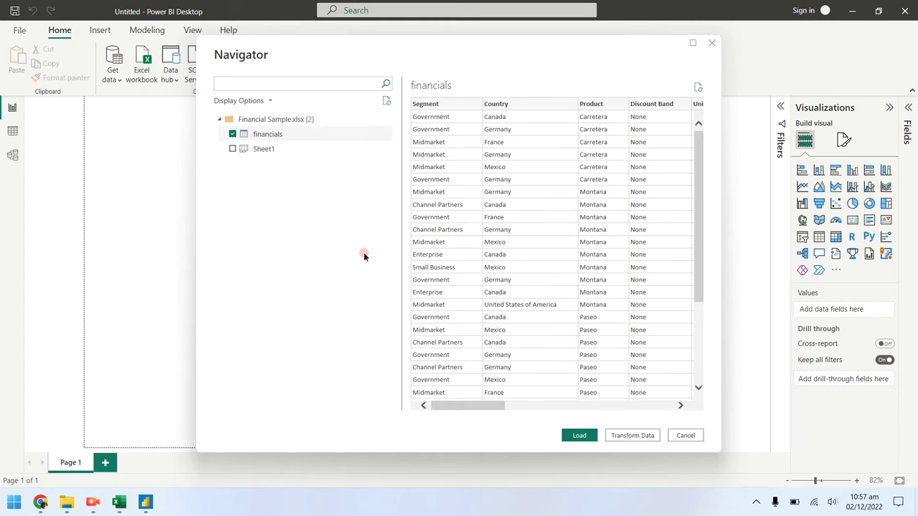
click(641, 435)
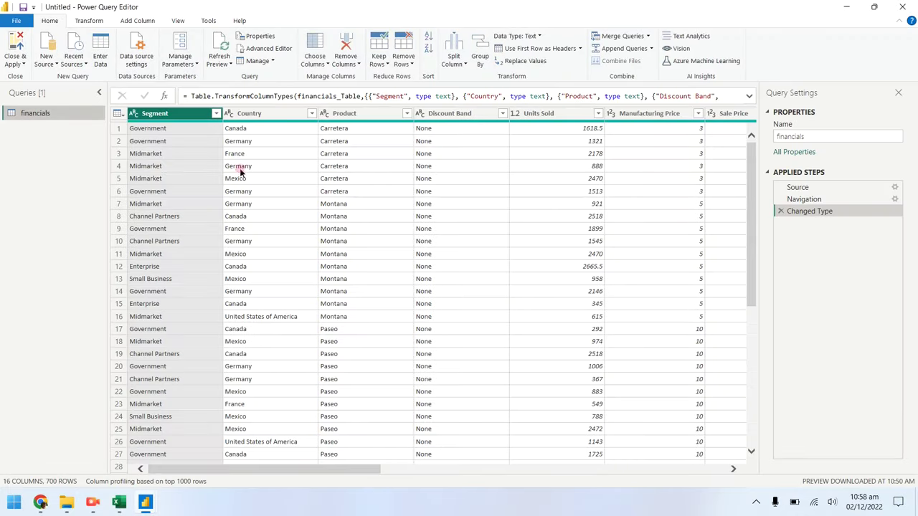
- Format the Segment column's text as UPPERCASE
right_click(178, 117)
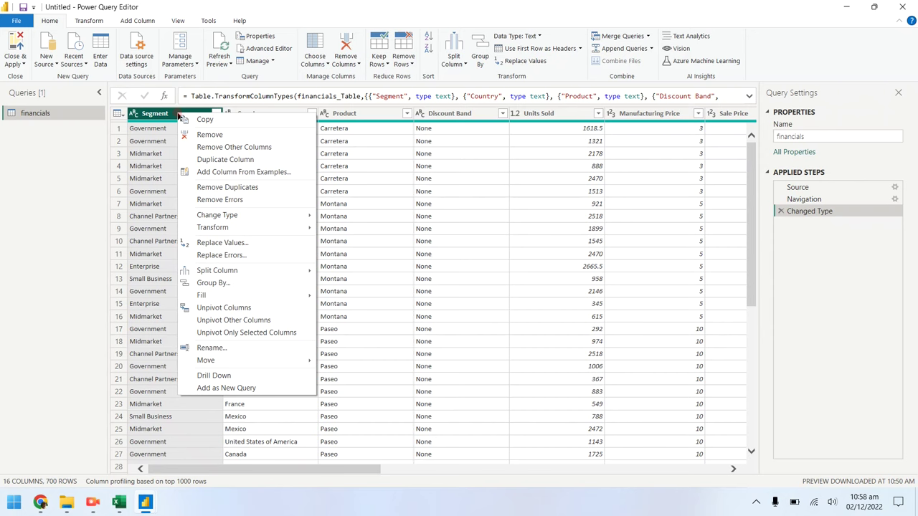
click(539, 36)
key(Escape)
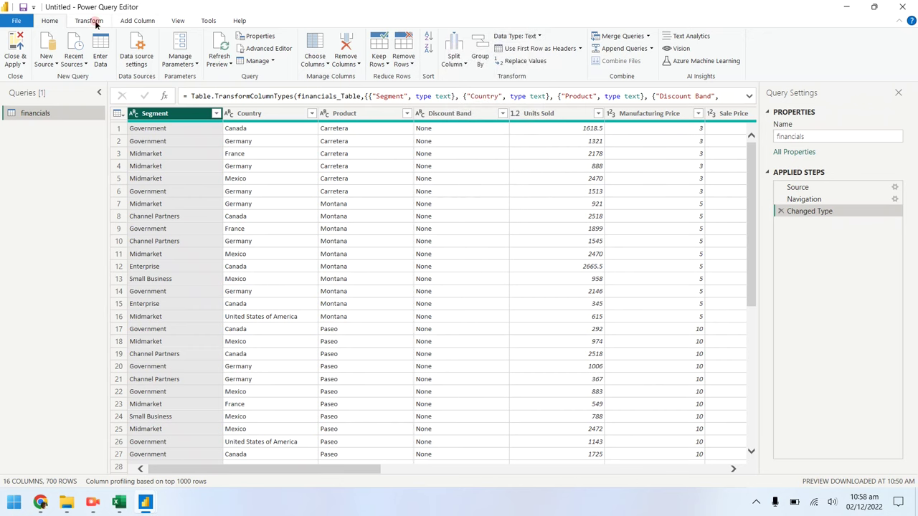
click(89, 21)
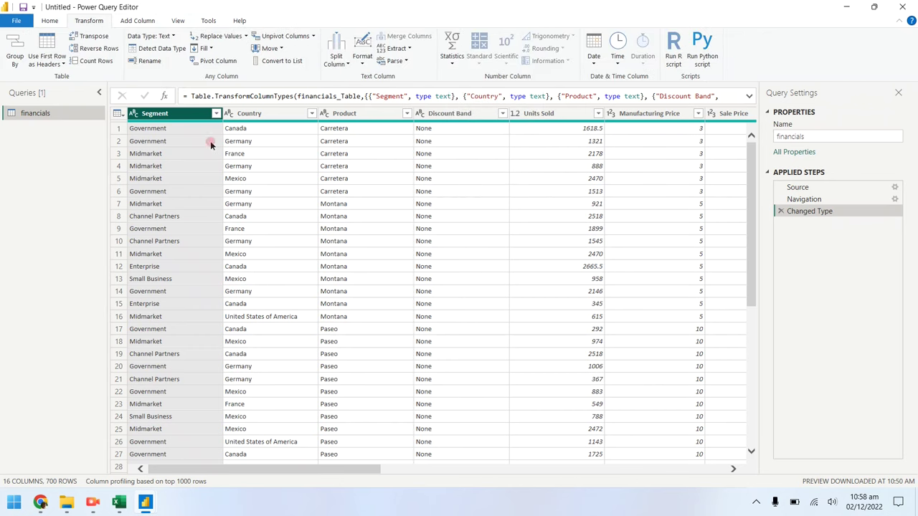
click(362, 60)
click(337, 90)
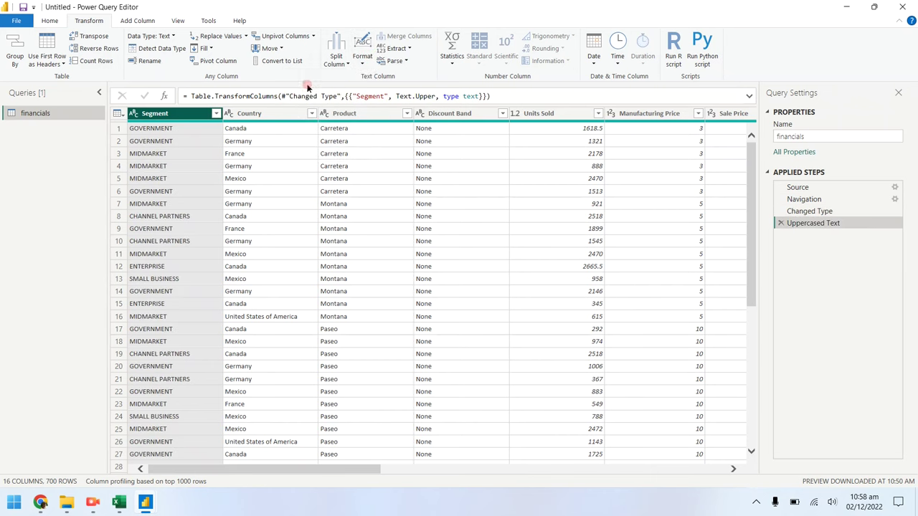
click(52, 21)
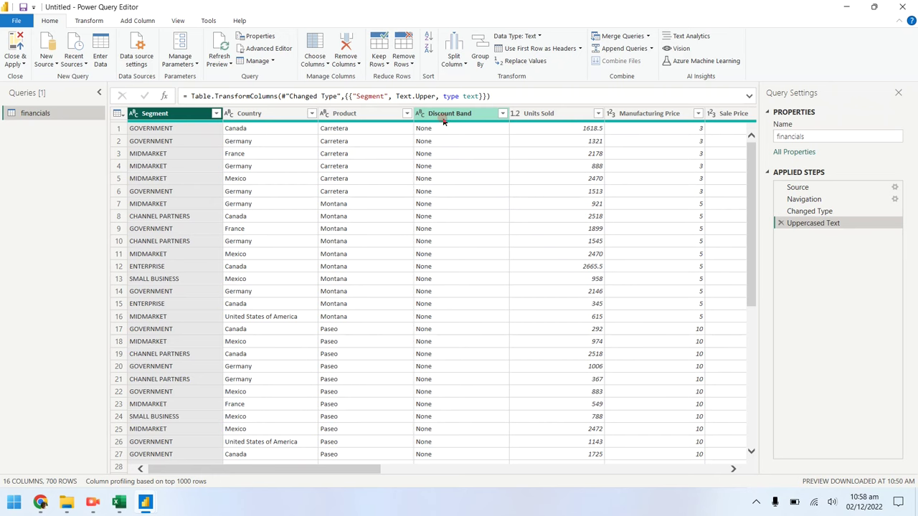
- Change the Units Sold column's data type to Whole Number
click(566, 114)
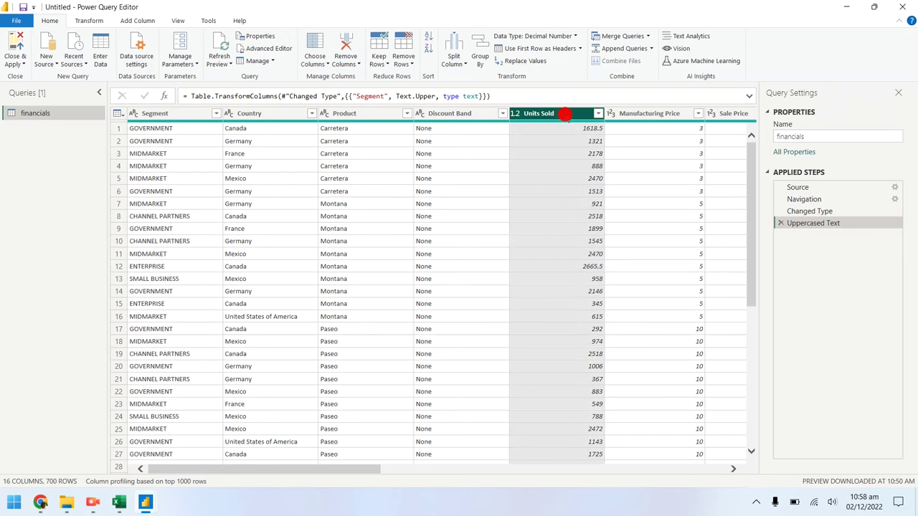
click(575, 36)
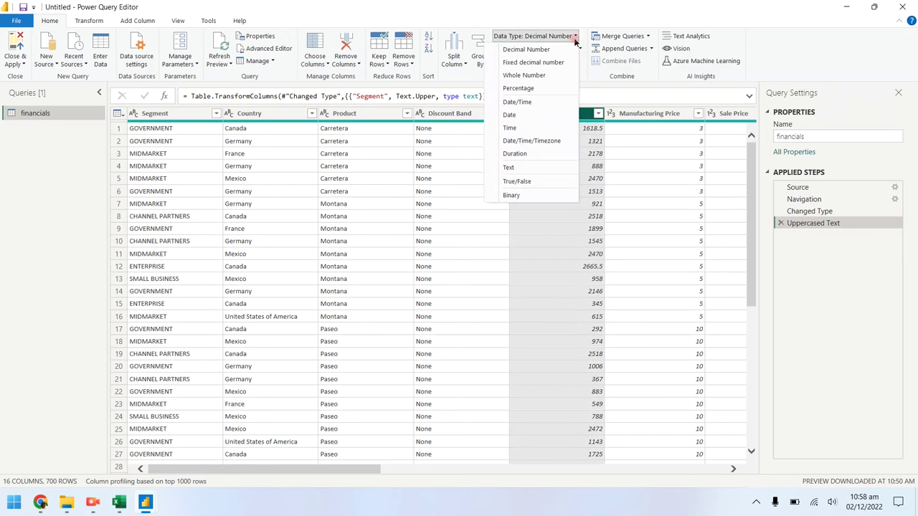
click(559, 76)
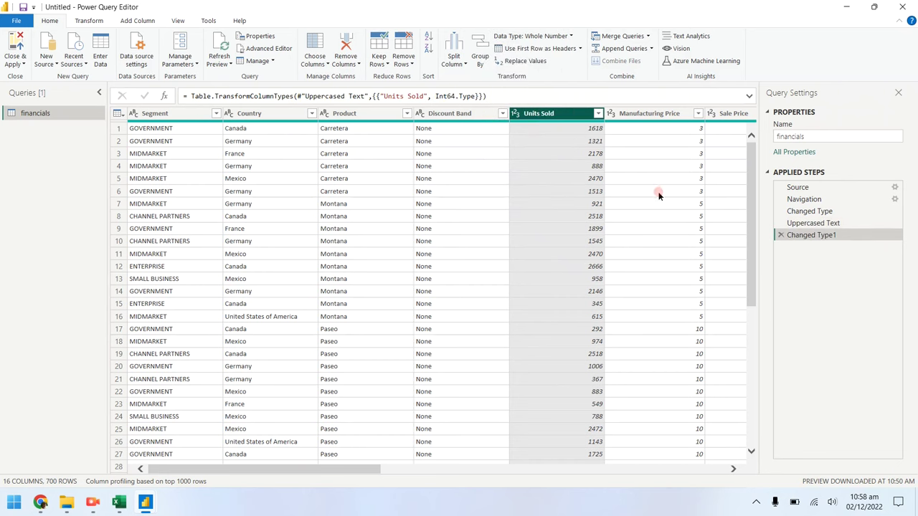
drag(353, 470, 679, 491)
- Rename the Month Name column to Month
click(677, 118)
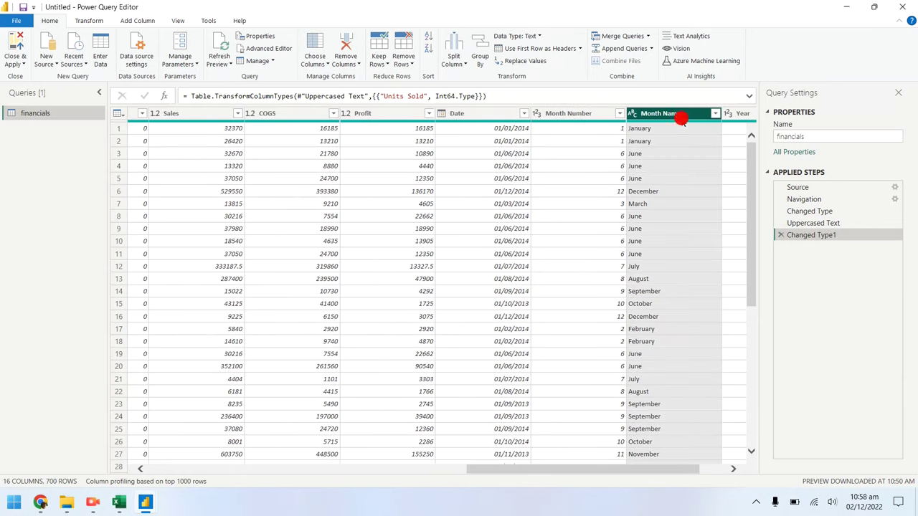
right_click(677, 118)
click(722, 351)
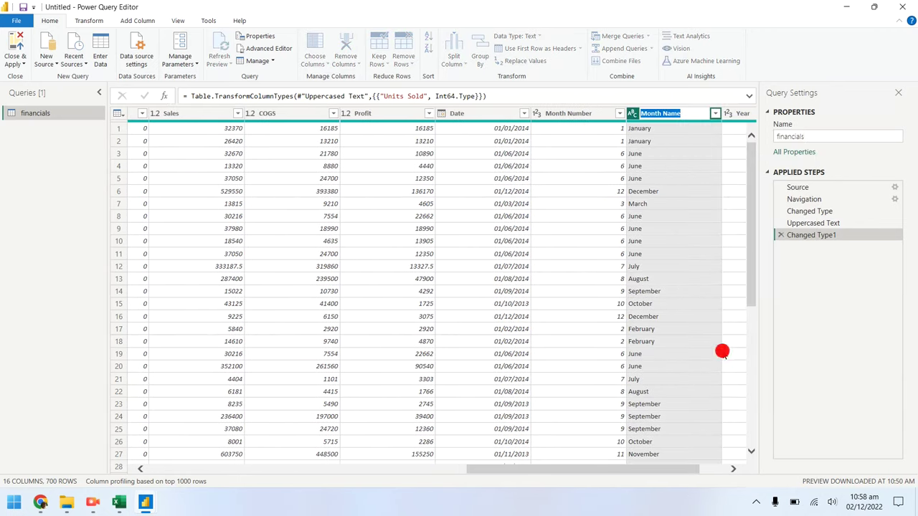
double_click(671, 112)
key(BackSpace)
key(BackSpace)
key(Return)
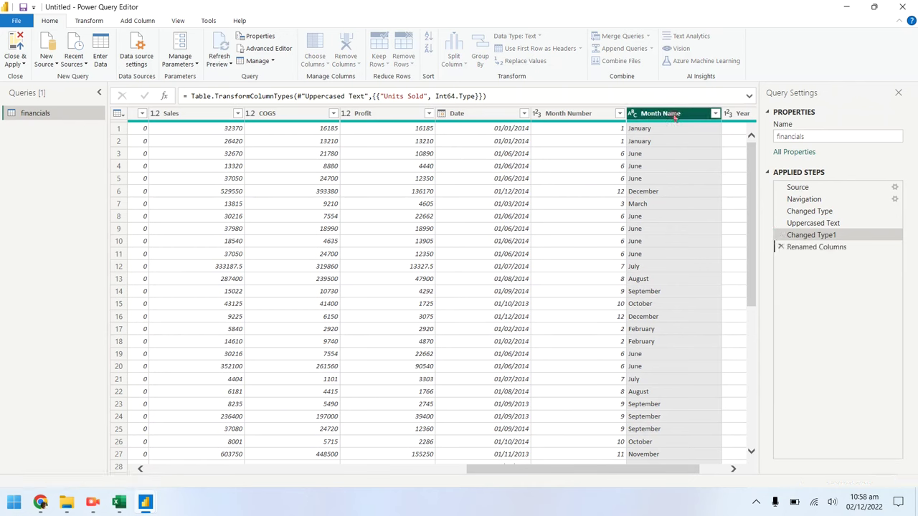
drag(603, 471, 240, 470)
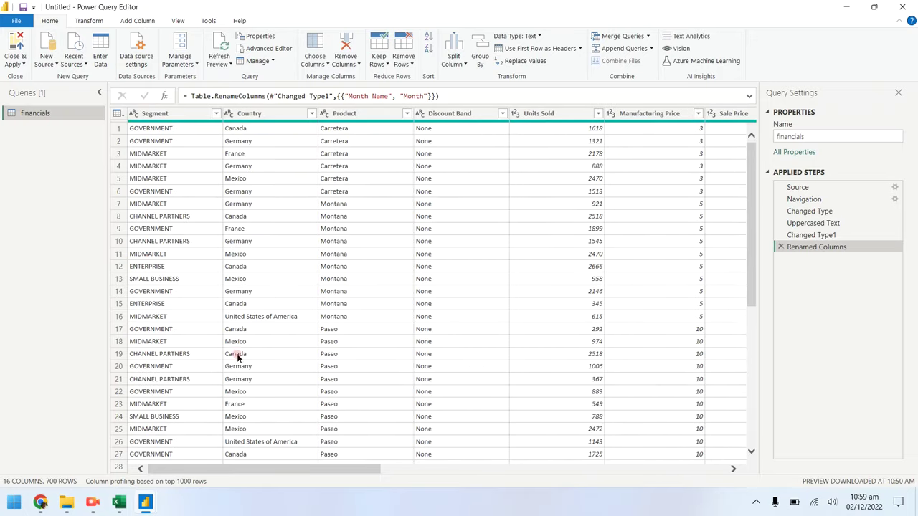
- Filter the Product column to exclude Montana, leaving 607 rows
click(407, 114)
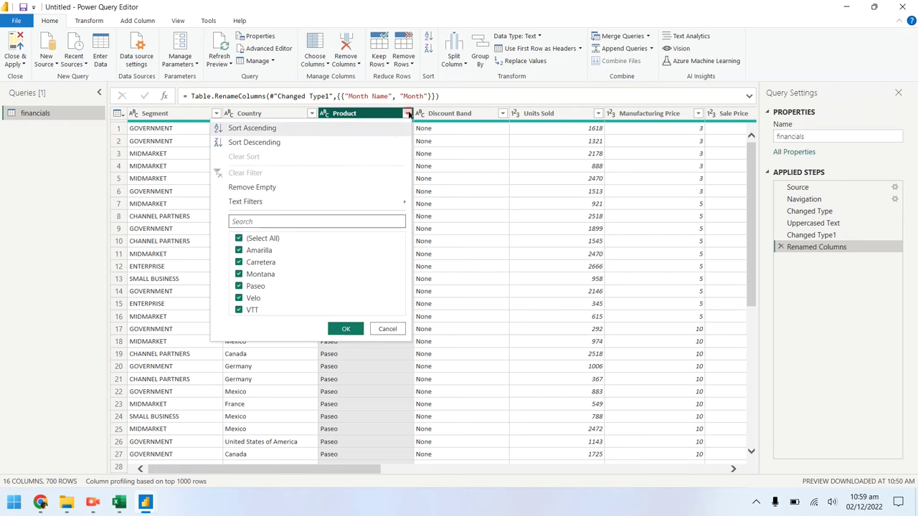
click(239, 275)
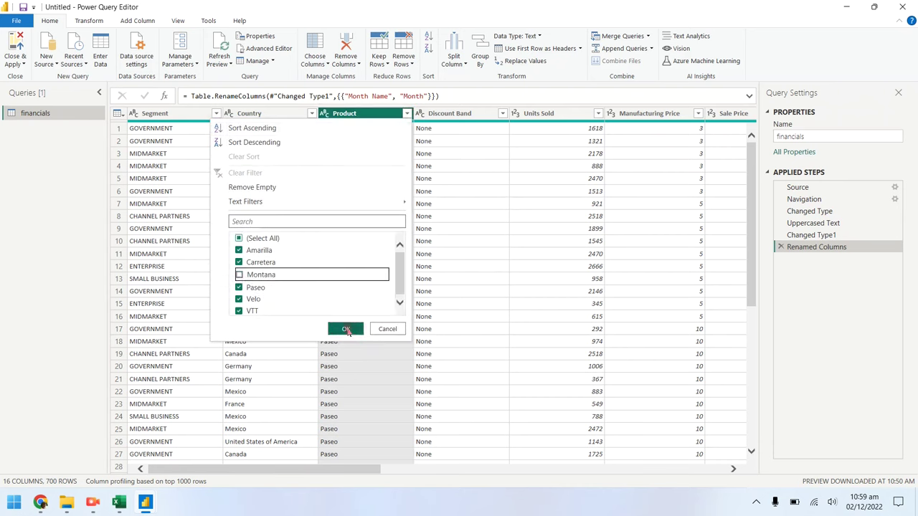
click(346, 329)
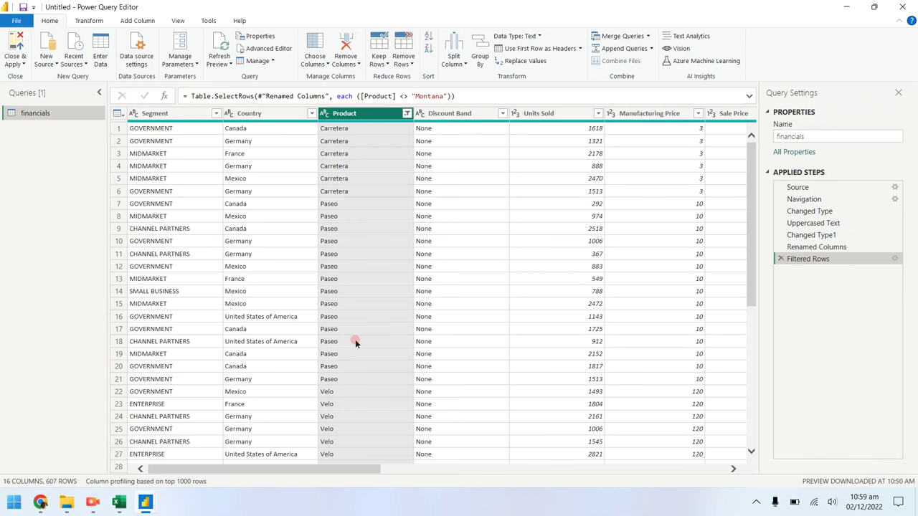
- Apply the query changes and load the financials table into the report
click(16, 40)
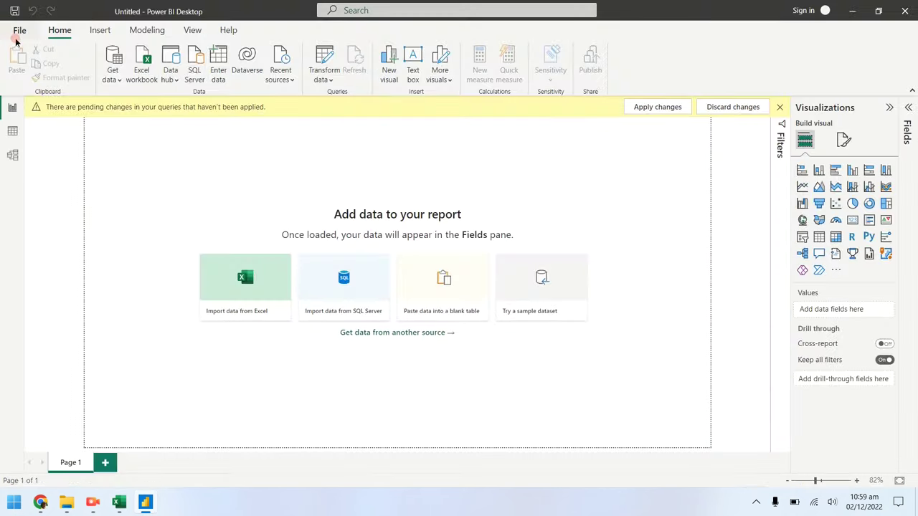
click(516, 199)
click(611, 159)
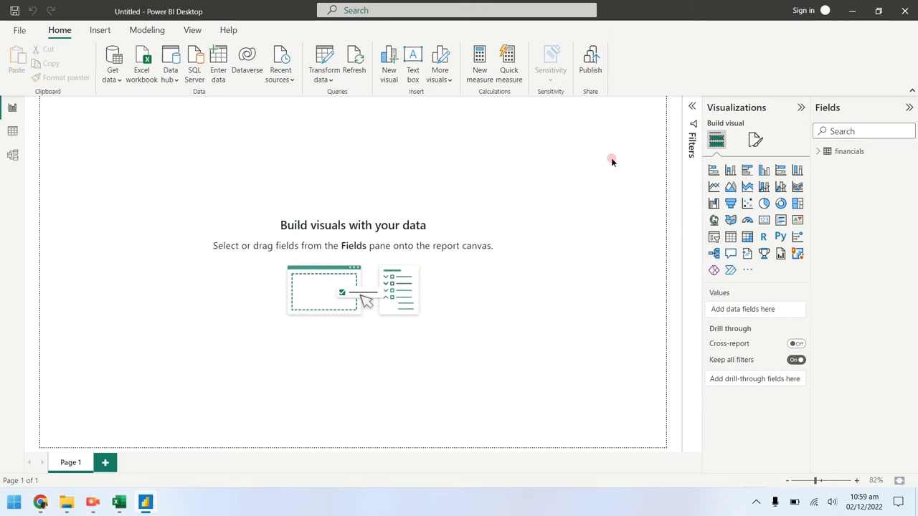
- Expand the financials fields and inspect the COGS and Date field settings
click(819, 152)
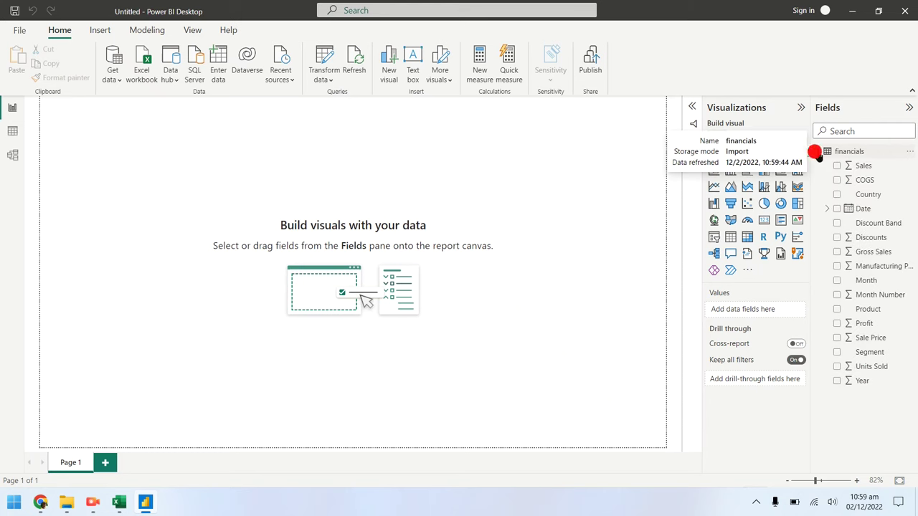
click(866, 180)
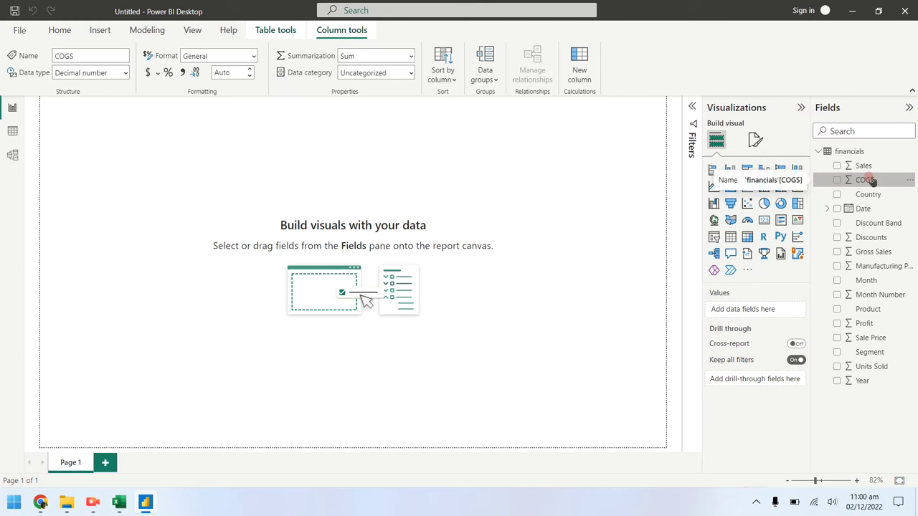
click(858, 208)
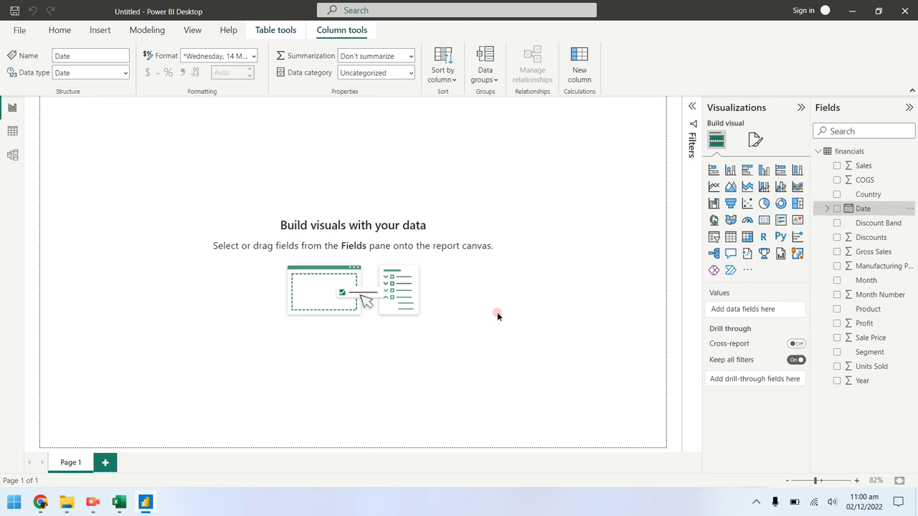
click(62, 32)
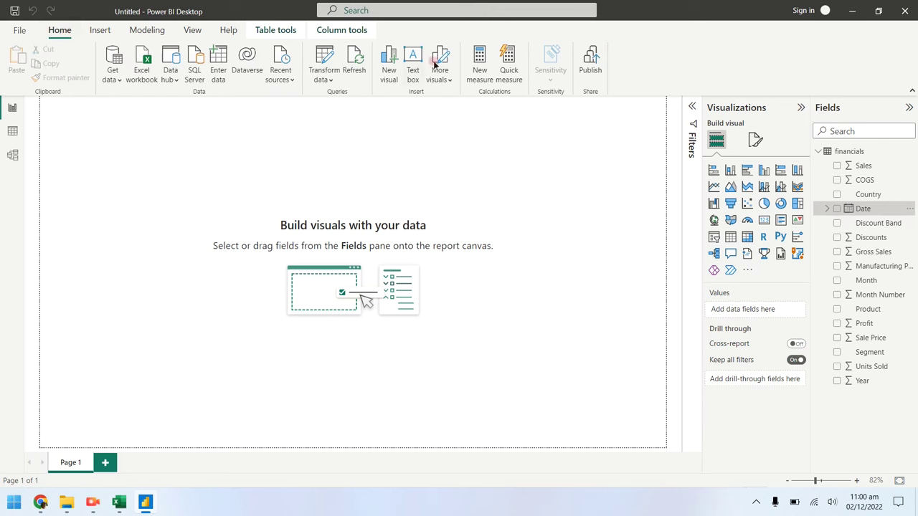
- Create the measure Total Units Sold = SUM(financials[Units Sold])
click(476, 69)
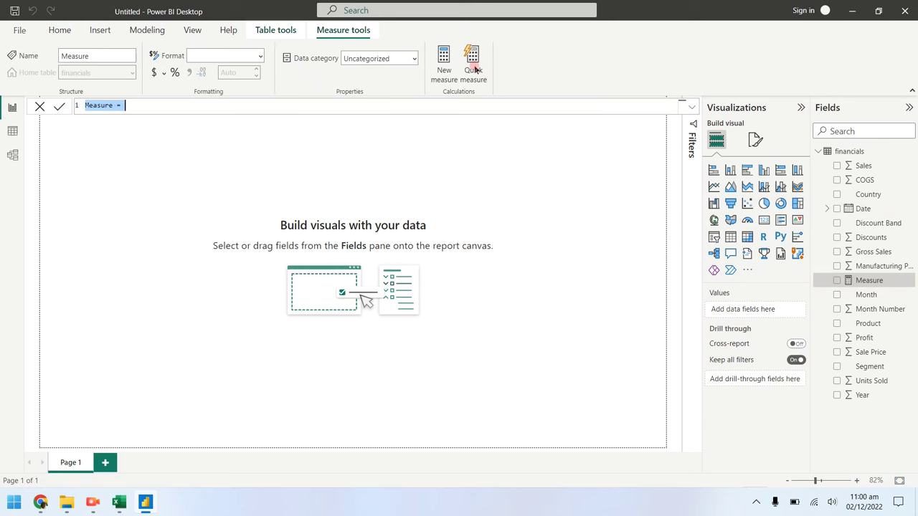
text(Total )
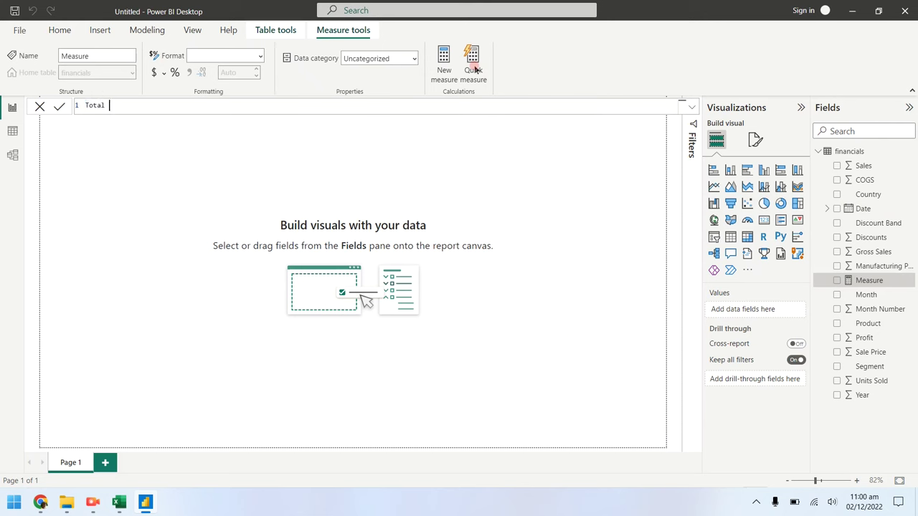
text(Units Sold = Sum ()
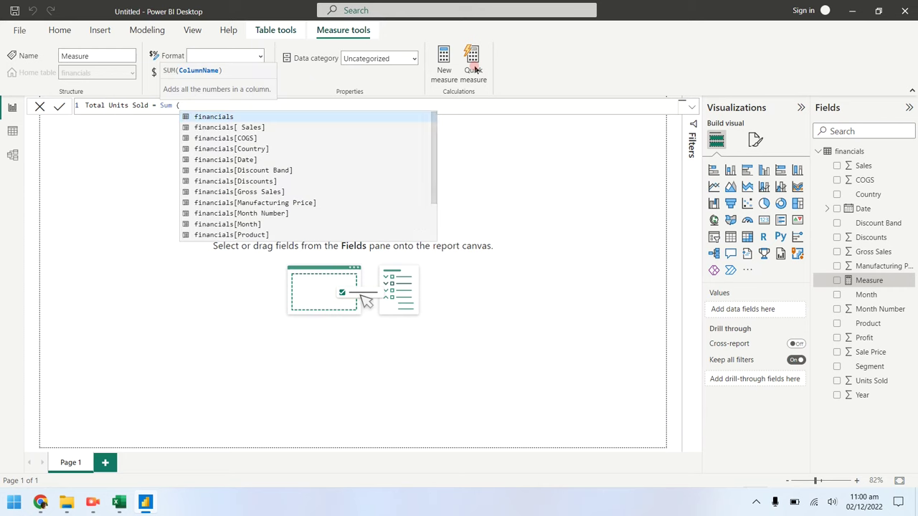
text(financials)
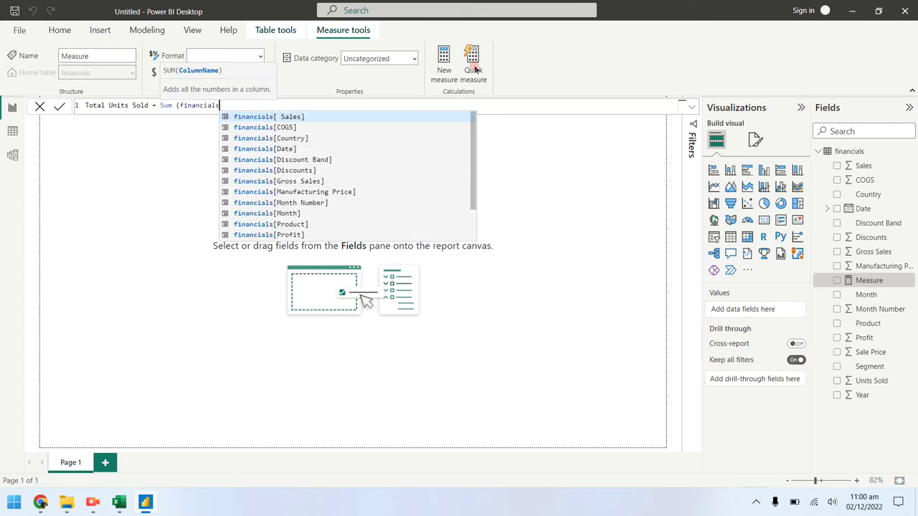
text( [)
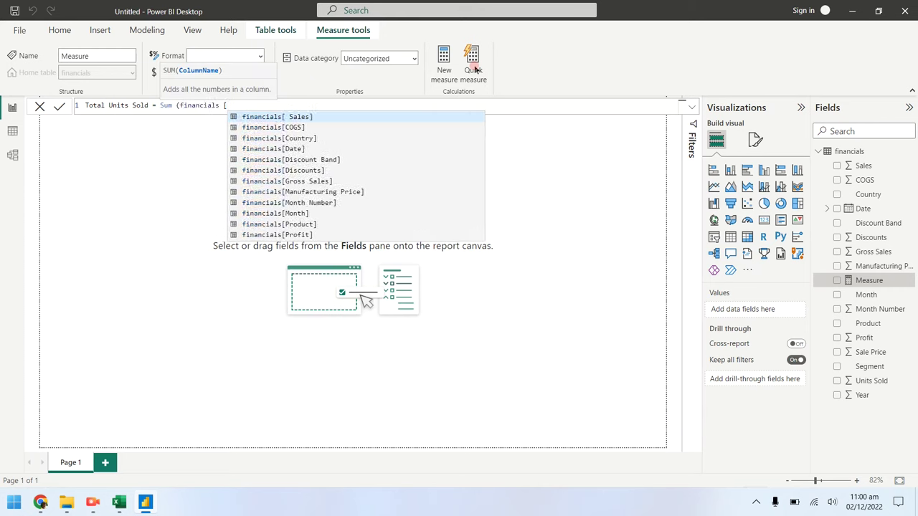
text( Un)
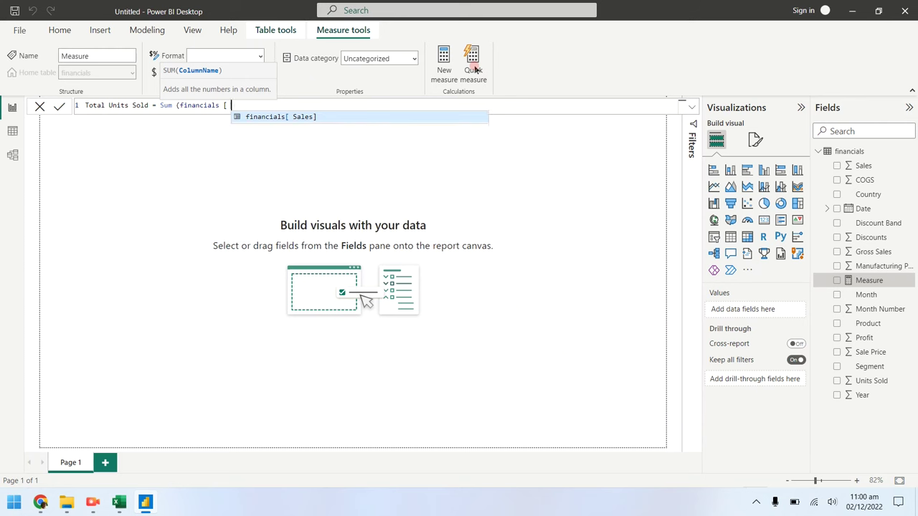
key(BackSpace)
key(BackSpace)
key(BackSpace)
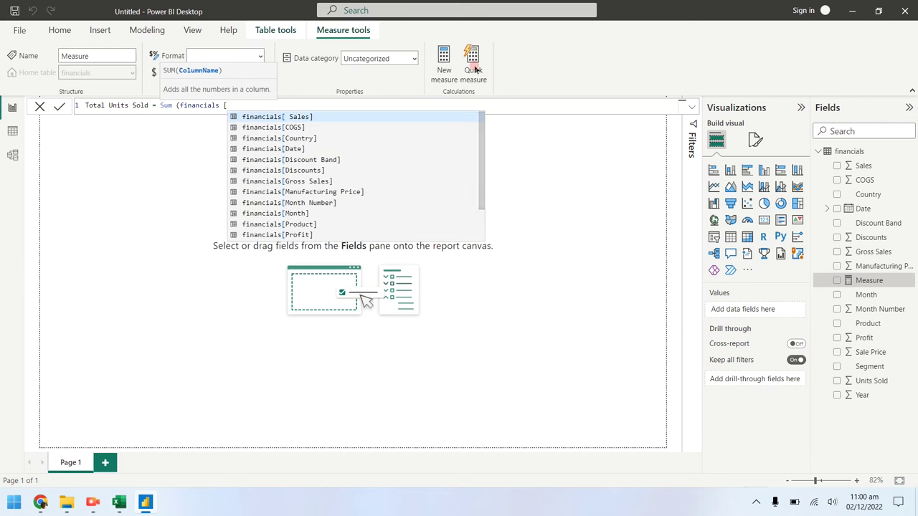
text(Units Sold)
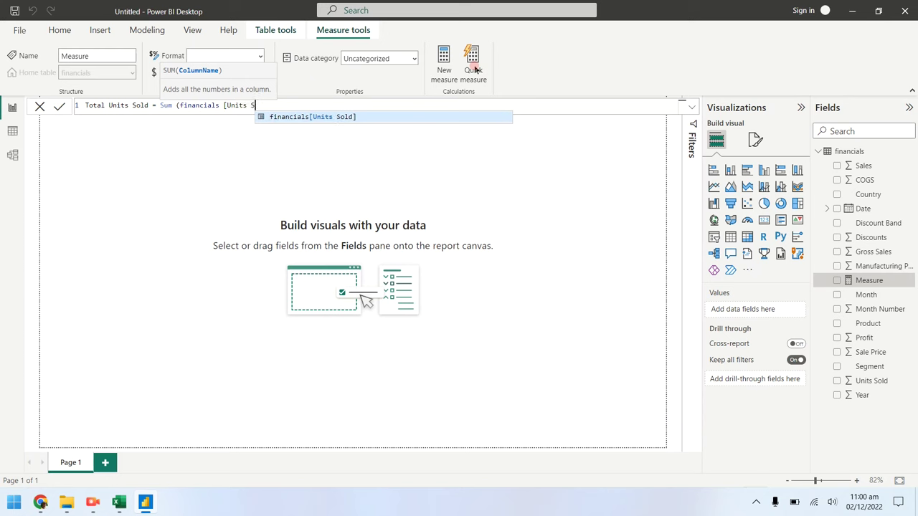
text(])
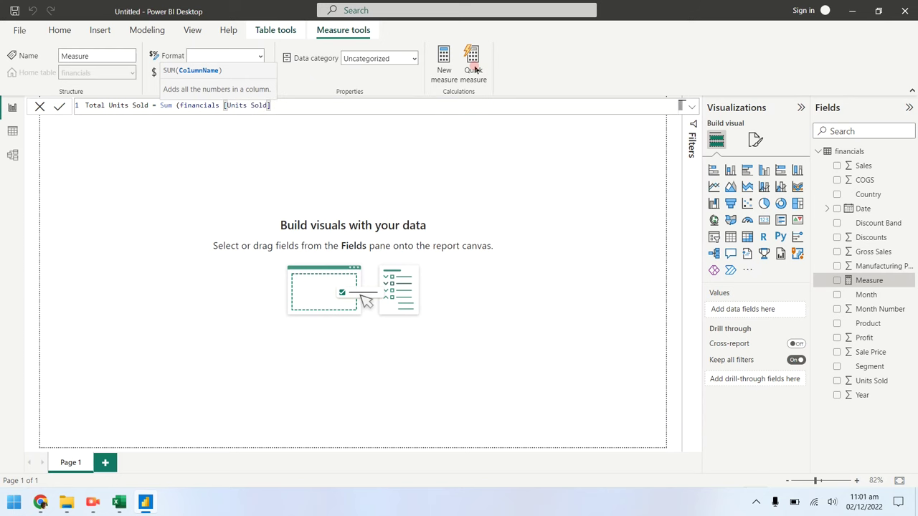
text())
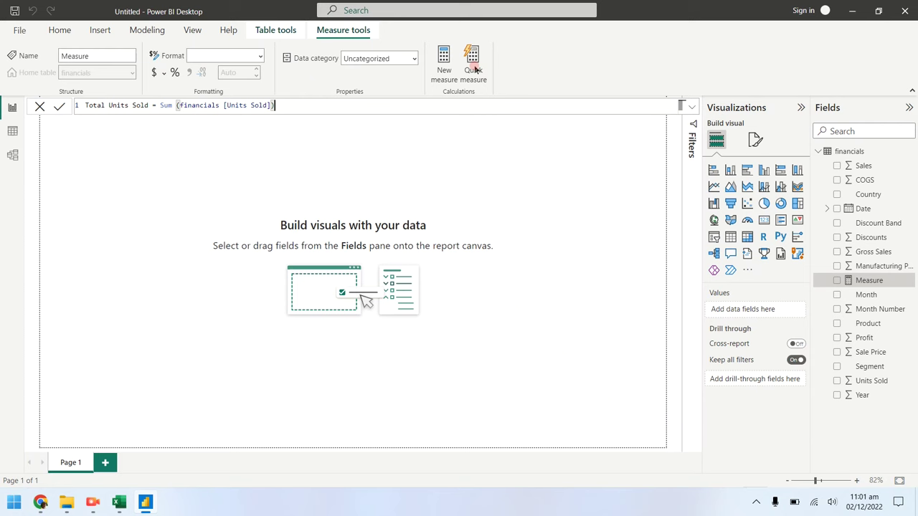
click(58, 106)
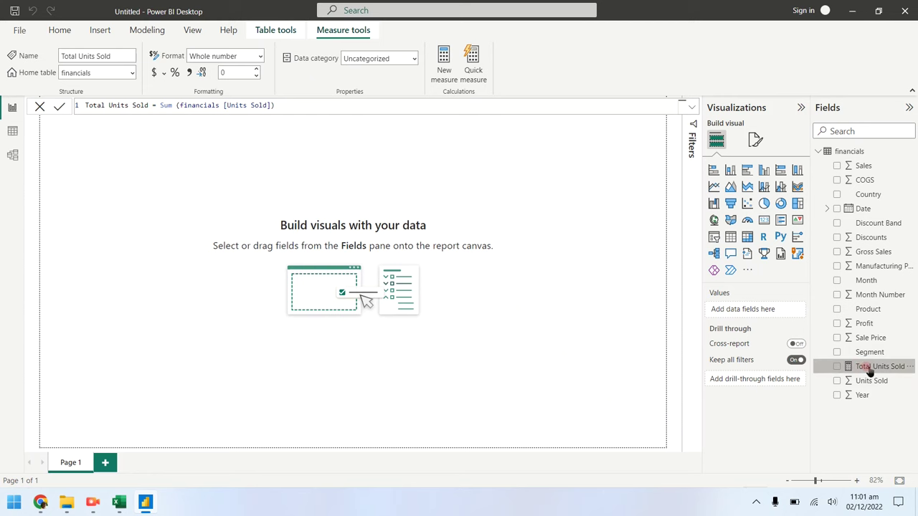
- Switch to Data view and scroll the financials table right to the Month and Year columns
drag(808, 323, 792, 319)
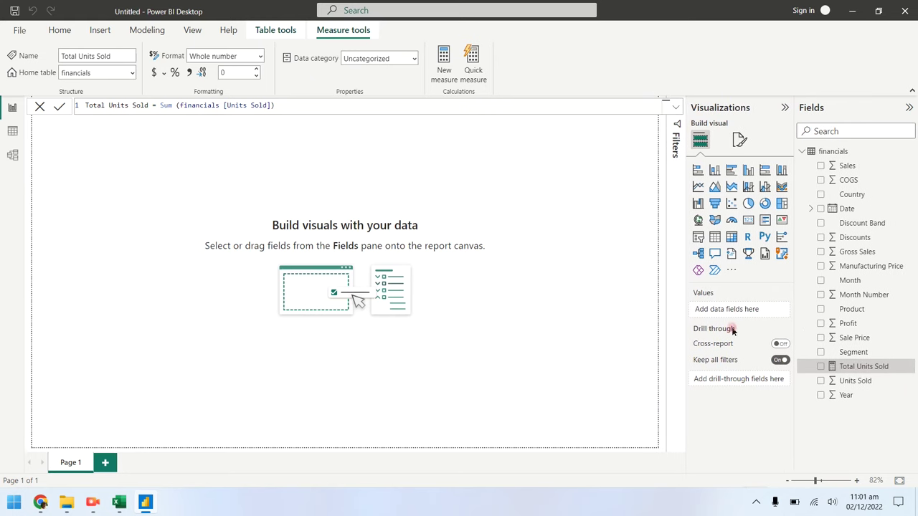
click(12, 131)
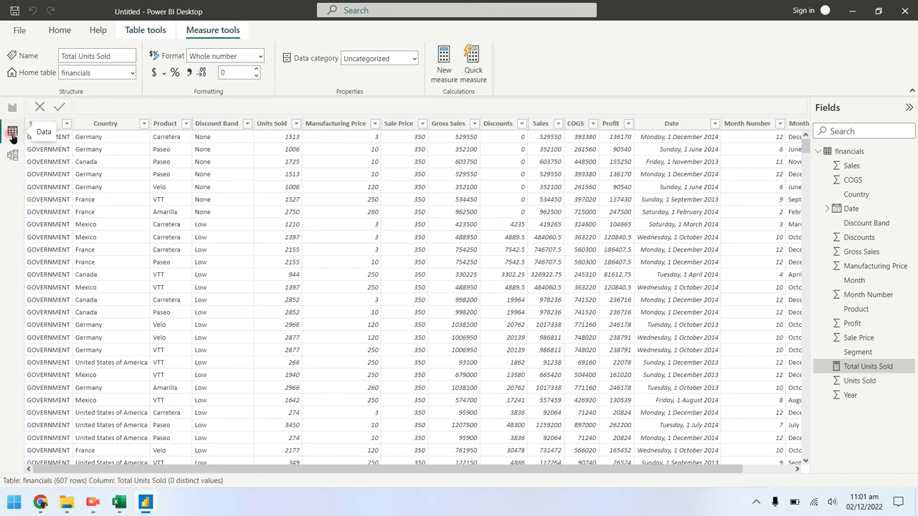
drag(420, 470, 231, 474)
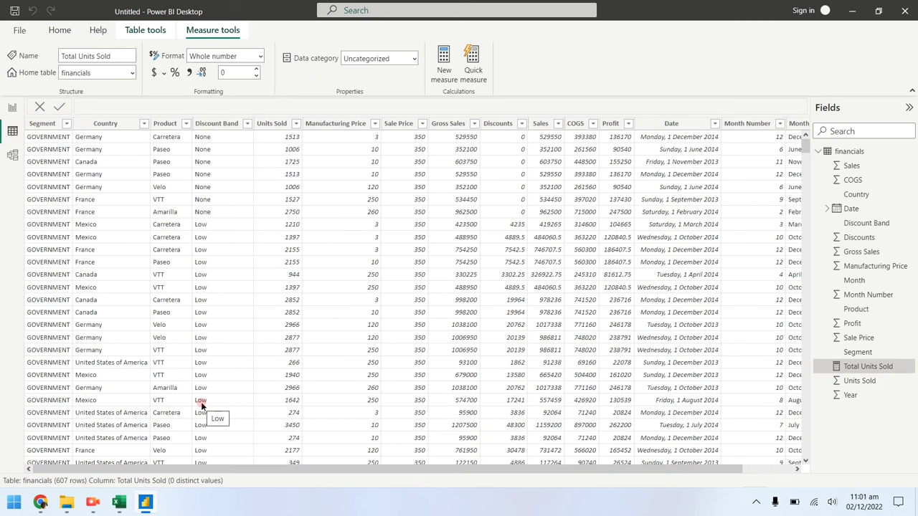
- Show the Home ribbon commands while viewing the financials data
click(61, 32)
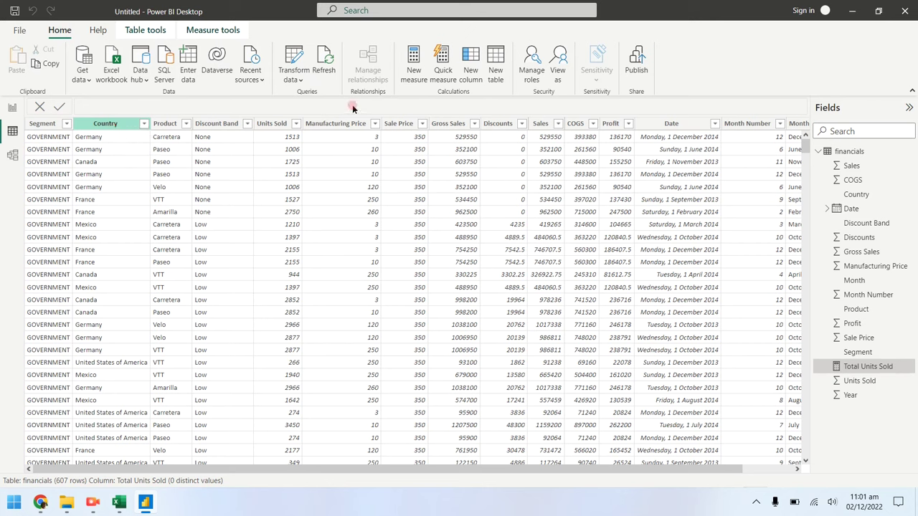
- Start a Calendar table formula using CALENDAR with start date DATE(2013,01,01)
click(492, 72)
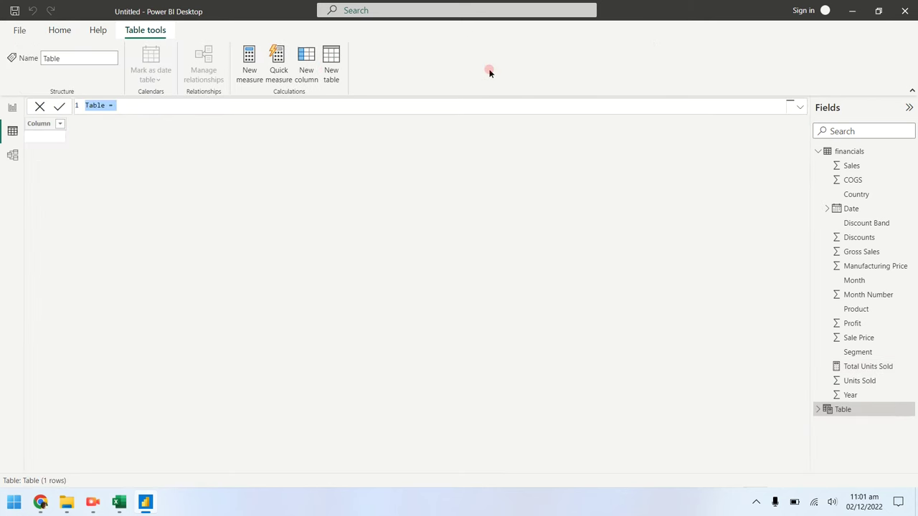
text(Calendar = )
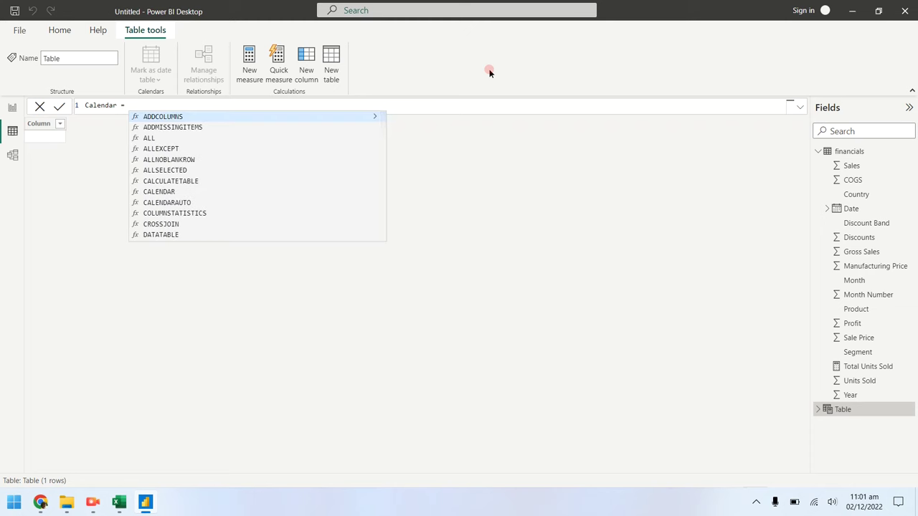
text(Cal)
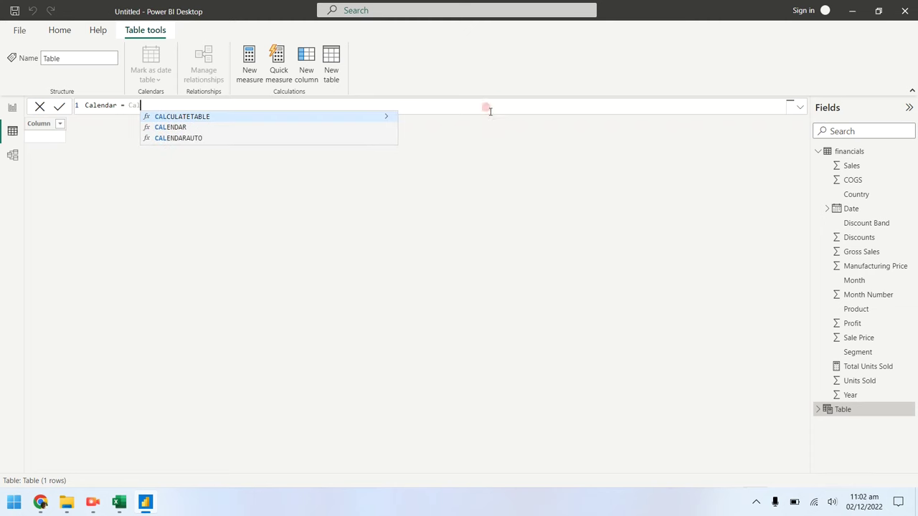
click(190, 127)
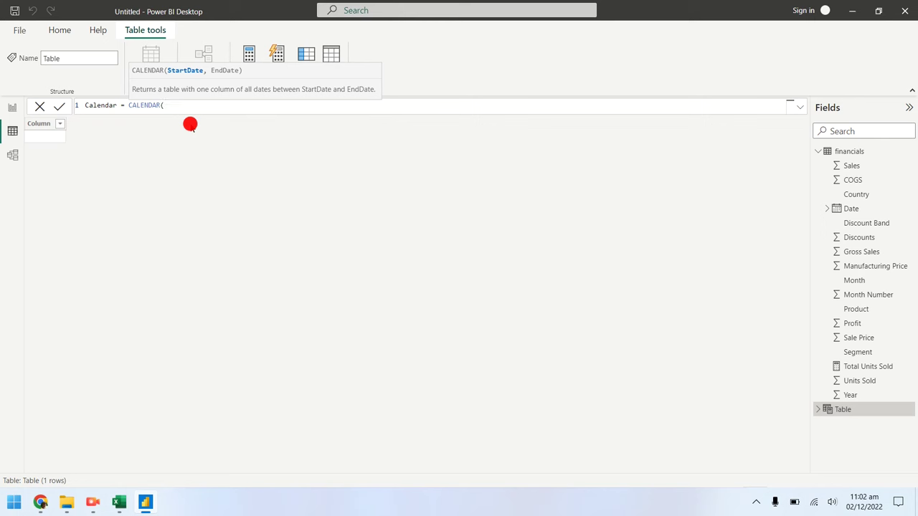
text(Date)
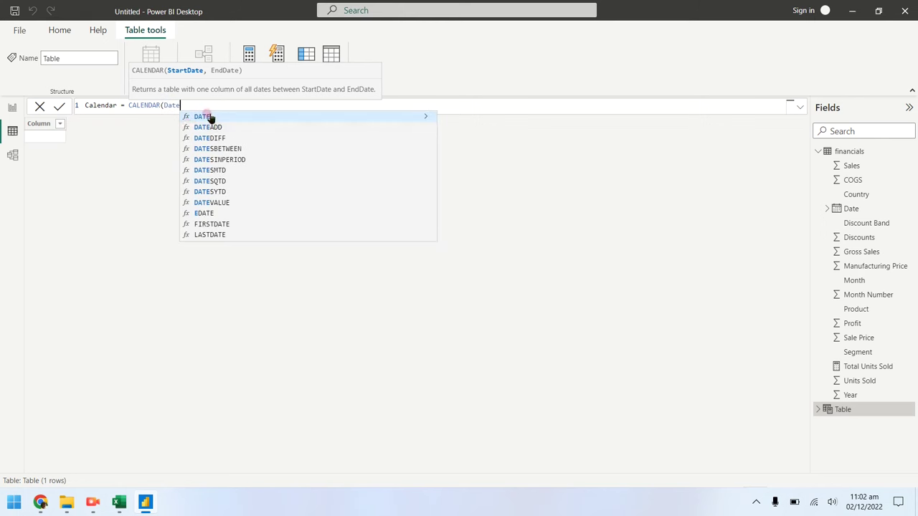
click(207, 115)
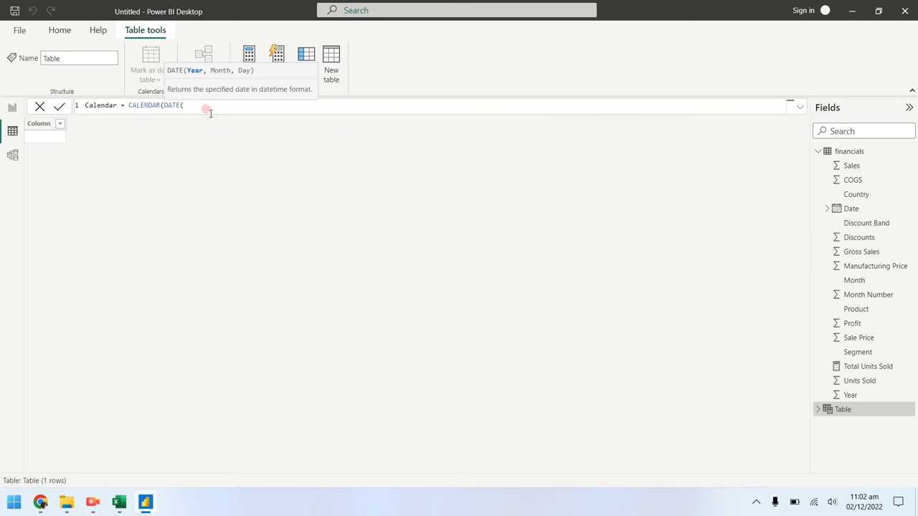
text(2013,01,01))
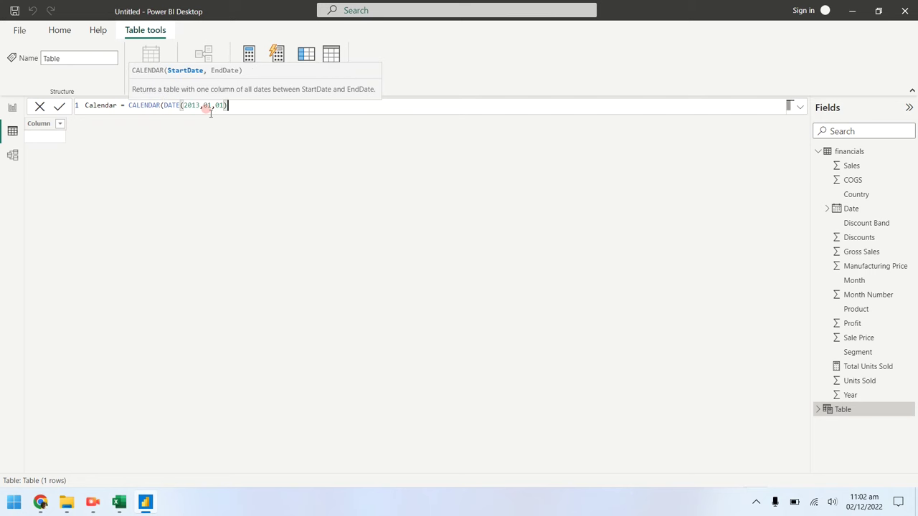
text(,Da)
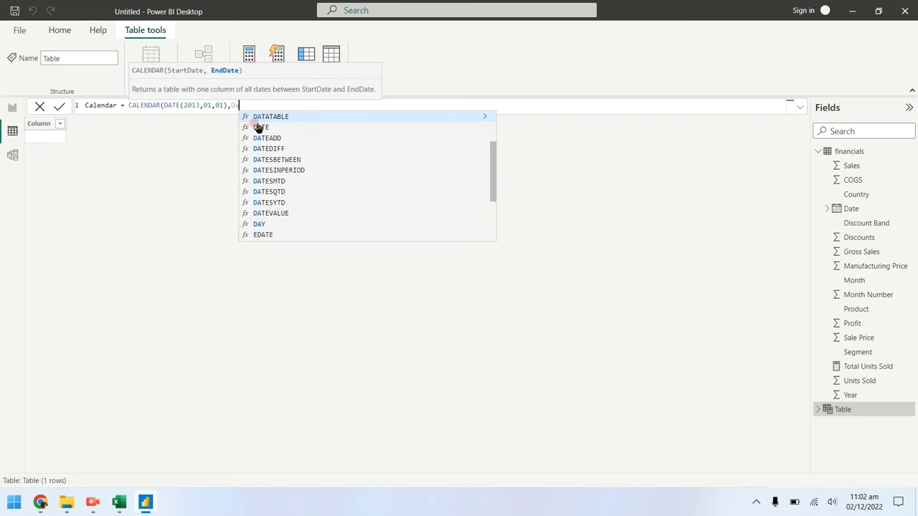
- Finish the formula with end date DATE(2014,12,31) and commit the 730-row Calendar table
click(261, 128)
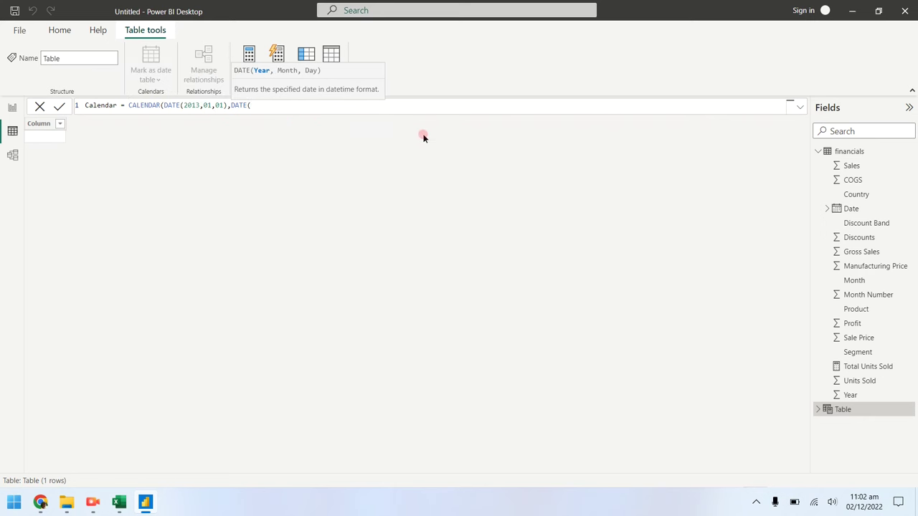
text(2014)
text(,01)
key(BackSpace)
key(BackSpace)
text(12,31))
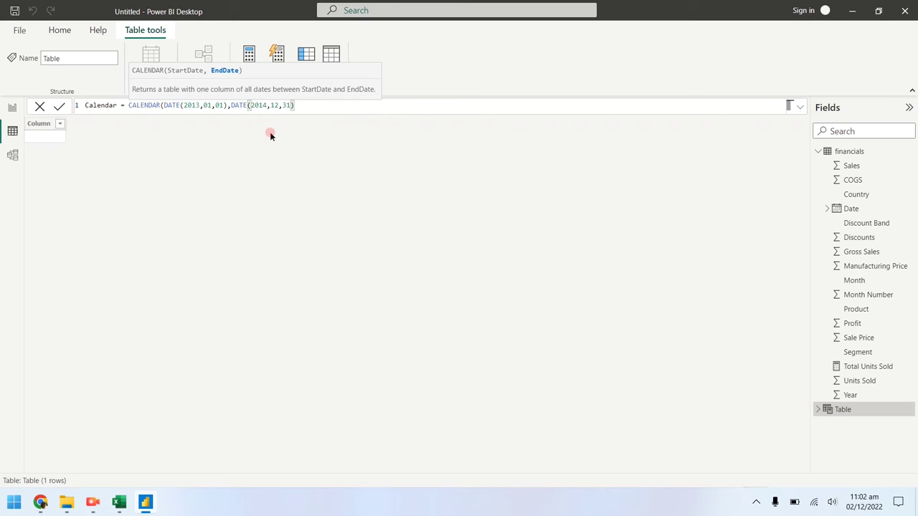
text())
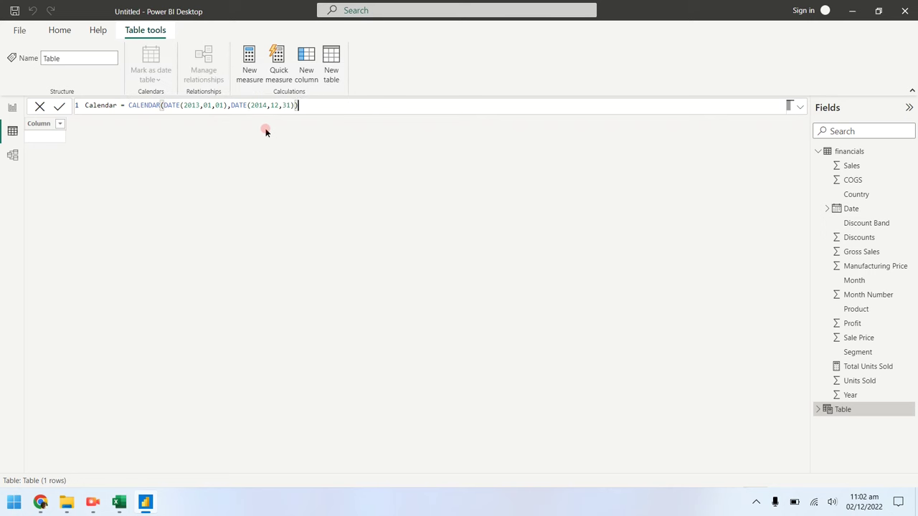
click(58, 105)
click(59, 105)
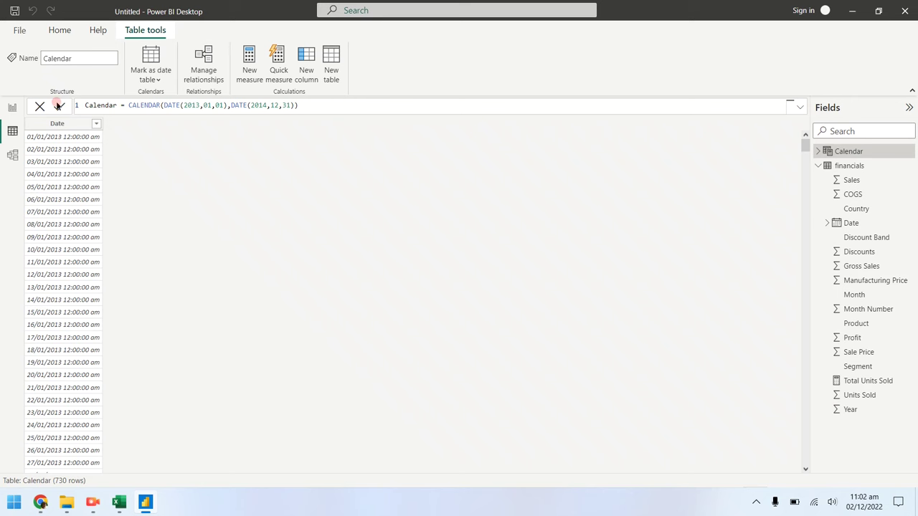
scroll(109, 295, down, 9)
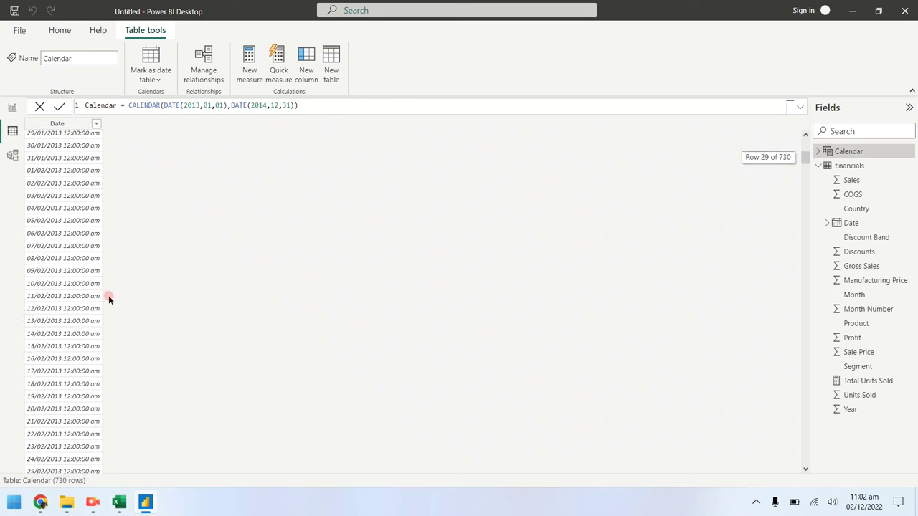
scroll(108, 296, up, 9)
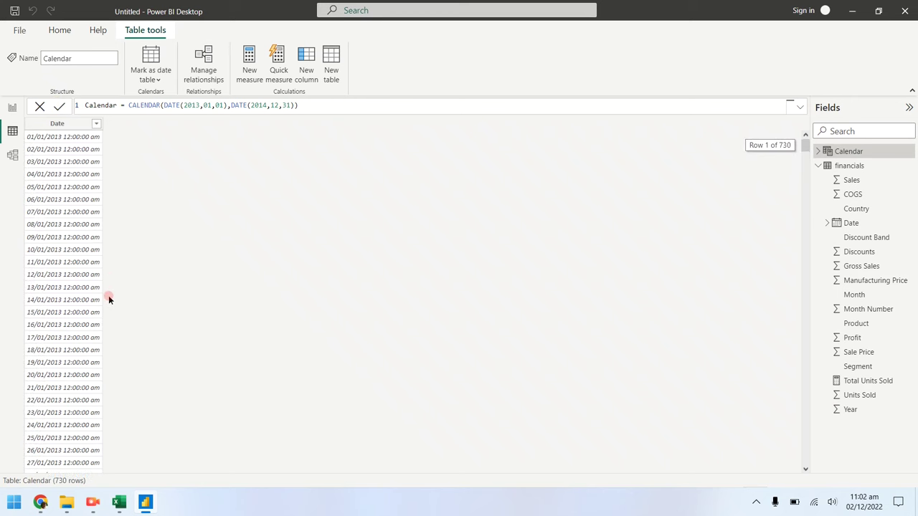
- In Model view, link Calendar's Date to the financials table's Date field
click(14, 159)
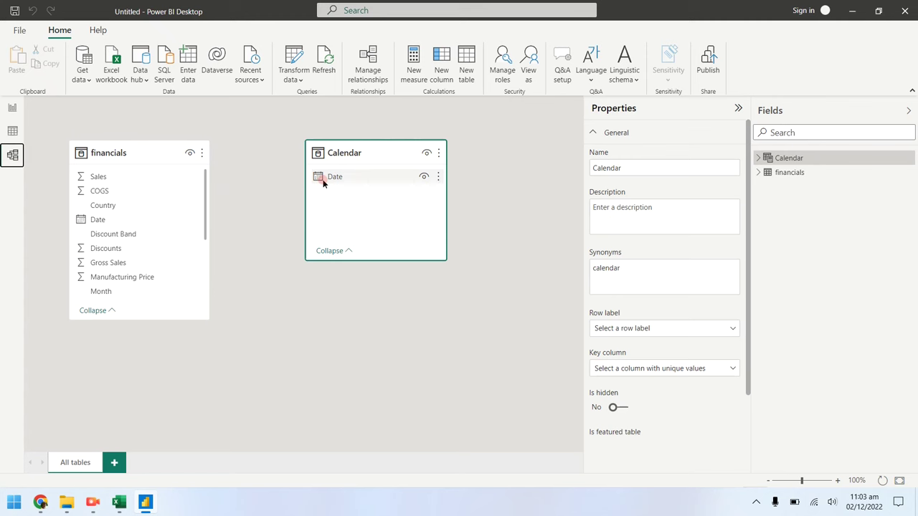
drag(323, 183, 156, 224)
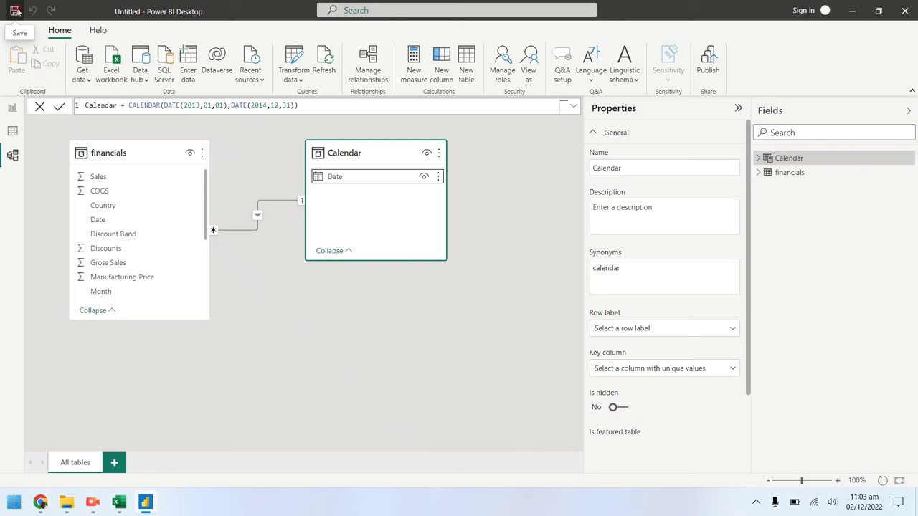
- Save the report as the Power BI file 'Excel to Report'
click(14, 11)
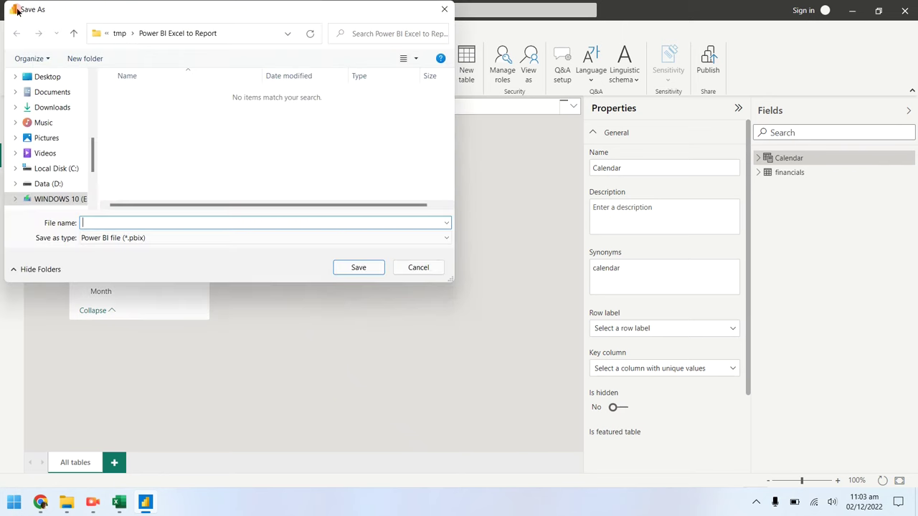
click(152, 218)
click(153, 219)
text(Excel to Report)
key(Return)
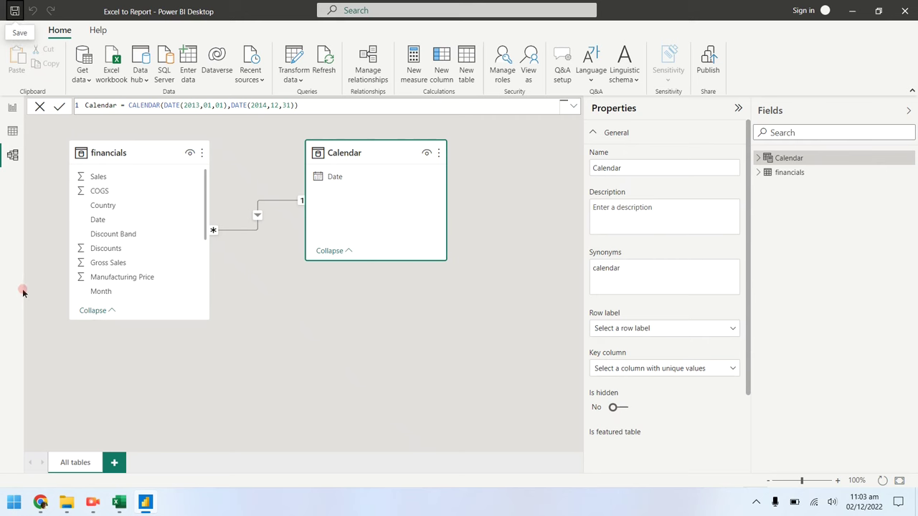
- Add a text box on the report page reading 'Executive Summary - Financial Report'
click(12, 107)
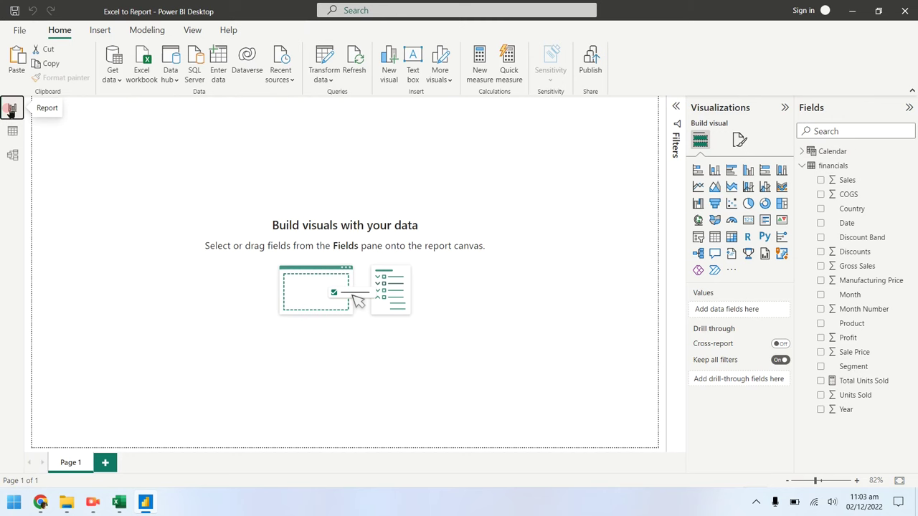
click(93, 31)
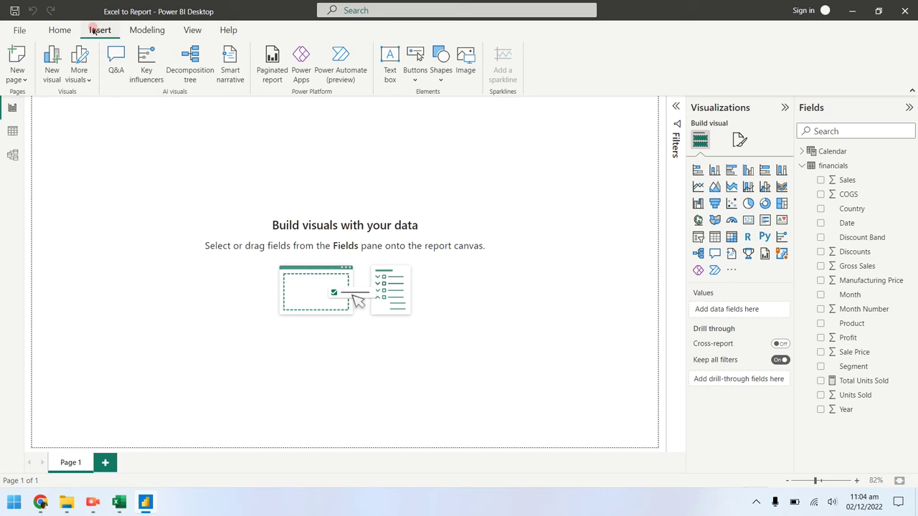
click(390, 61)
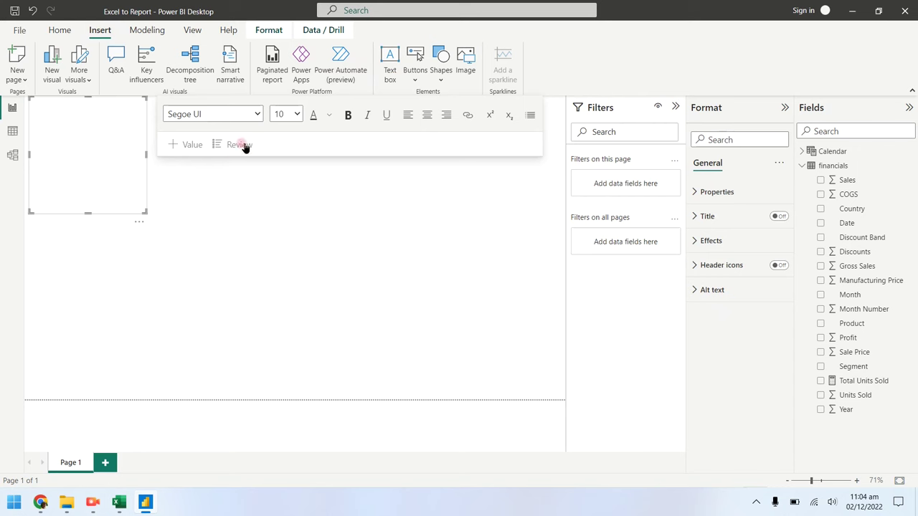
click(104, 134)
text(Ex)
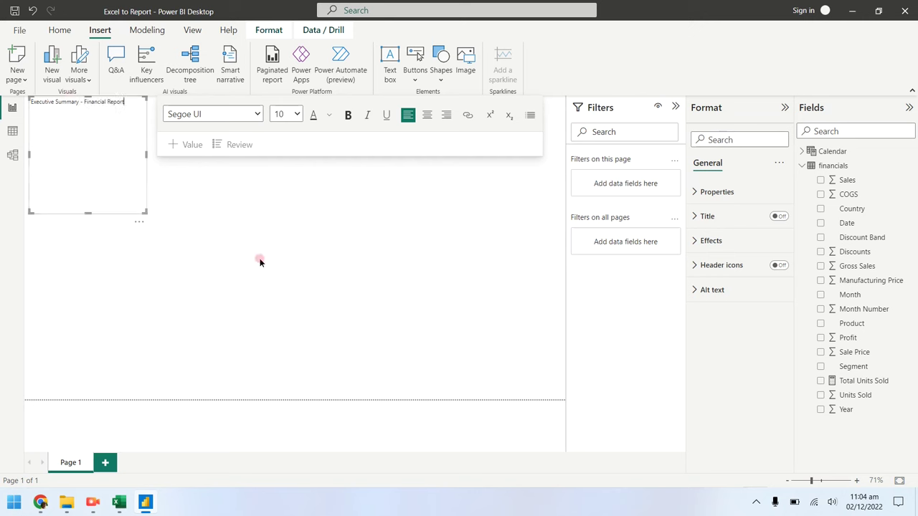
click(157, 188)
- Widen the title box and shrink it to a single line high
click(113, 103)
drag(170, 156, 232, 138)
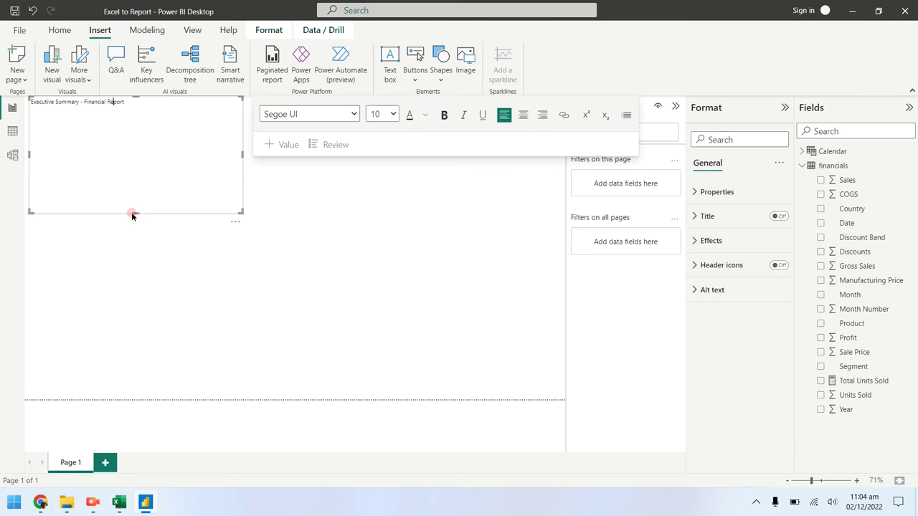
drag(131, 212, 135, 116)
click(60, 32)
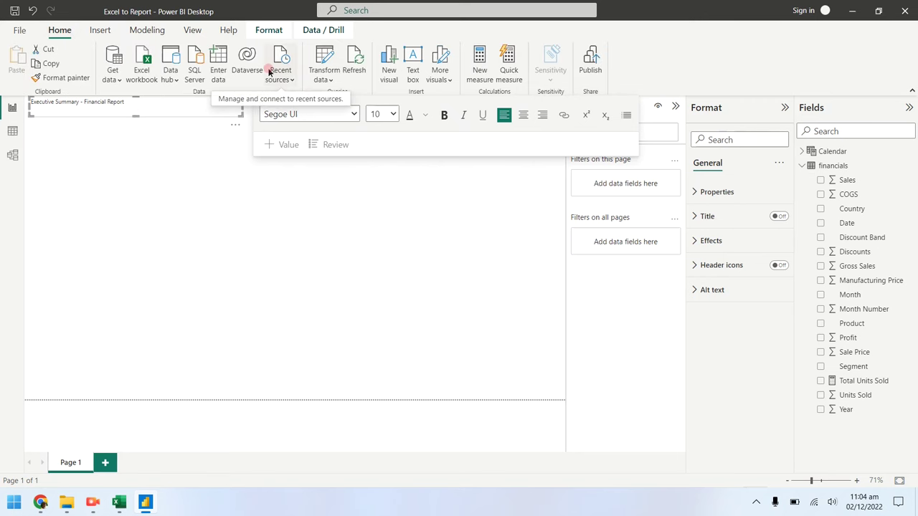
click(271, 30)
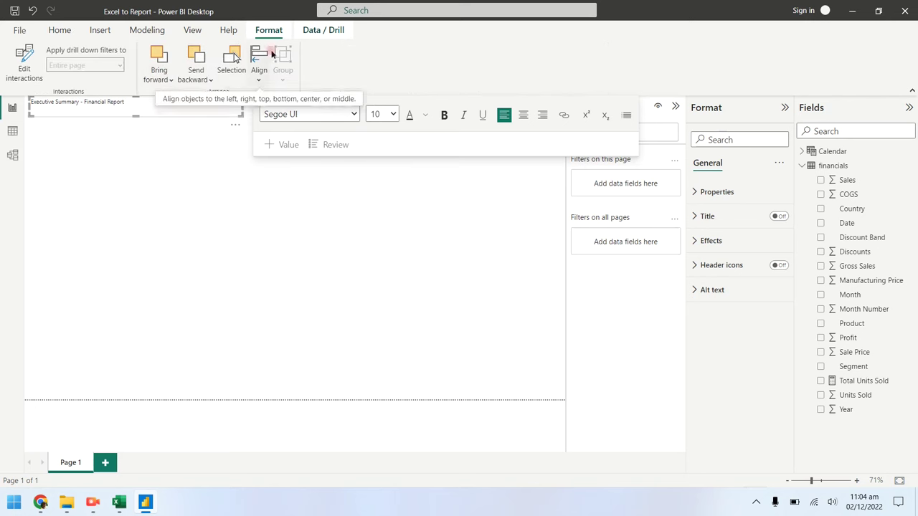
- Format the whole title text as size 20 and bold
click(130, 100)
drag(132, 101, 5, 103)
click(392, 115)
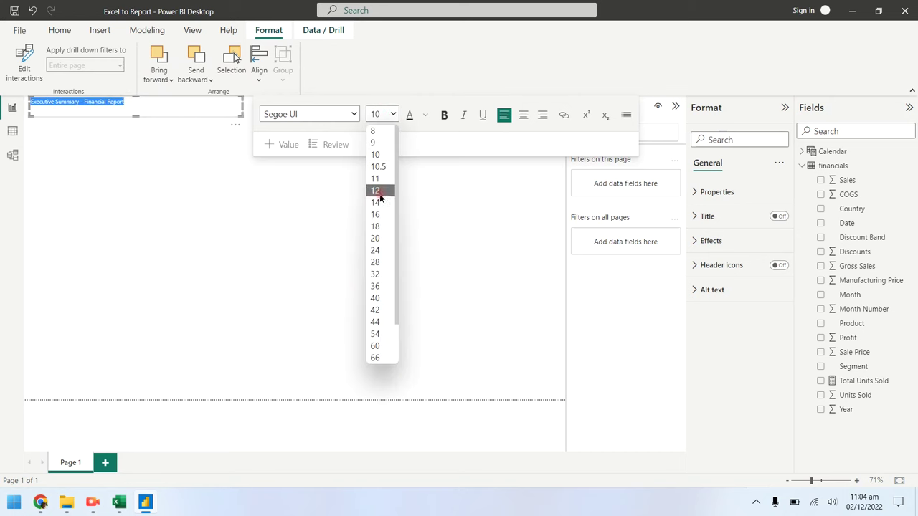
click(380, 238)
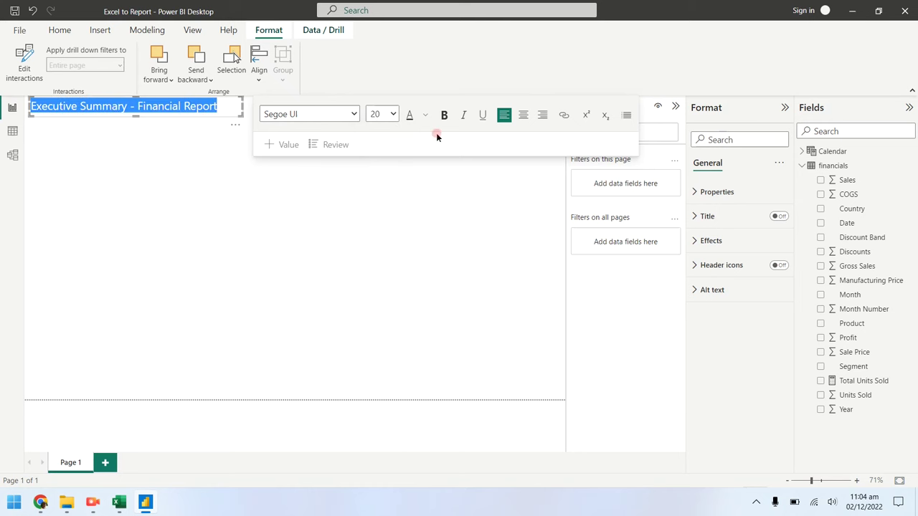
click(444, 115)
click(217, 135)
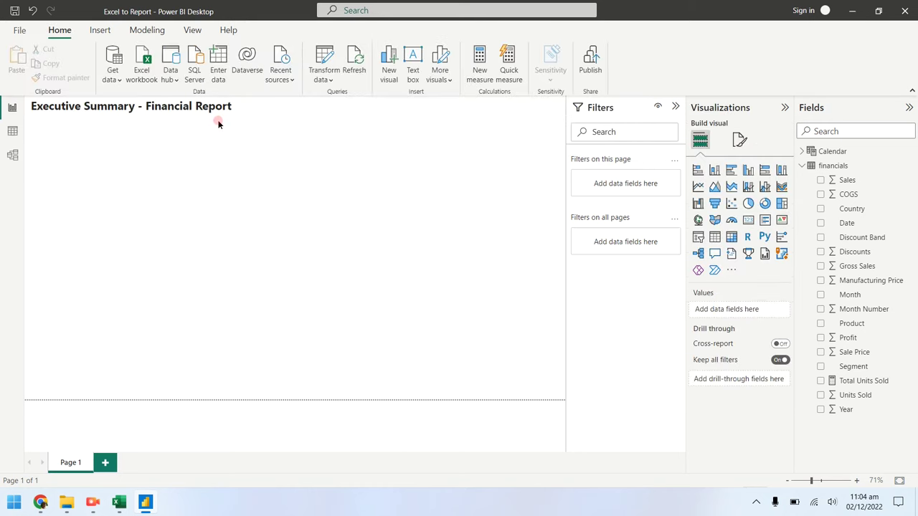
click(212, 109)
click(221, 159)
- Create a Sum of Profit chart with Calendar Date on the X-axis as plain dates, not the hierarchy
click(848, 337)
drag(848, 338, 109, 196)
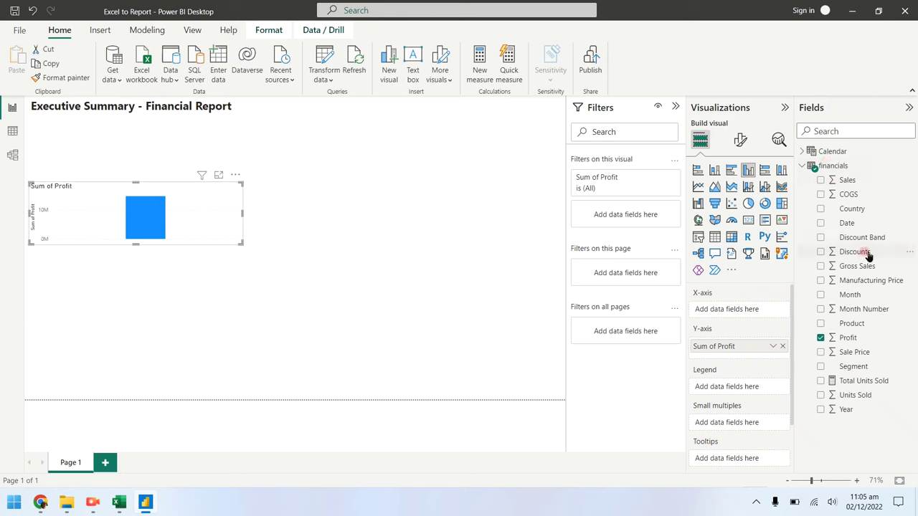
click(803, 151)
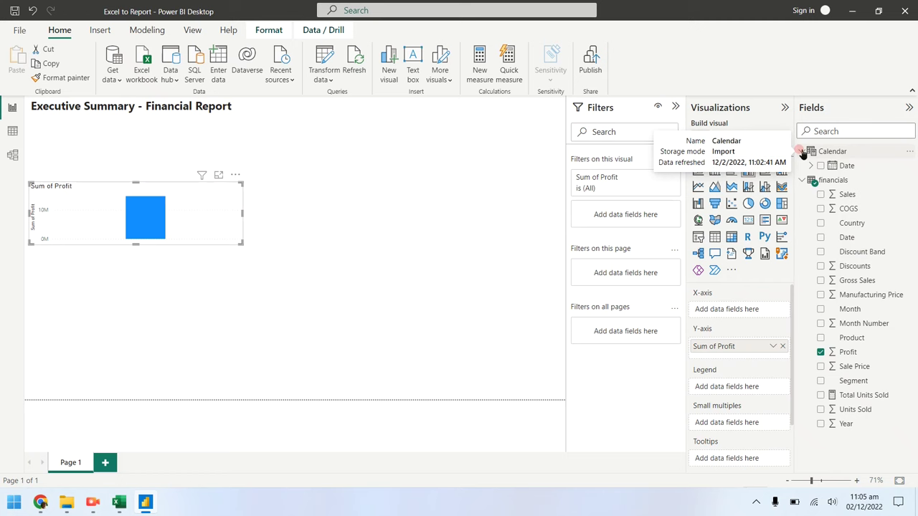
click(811, 166)
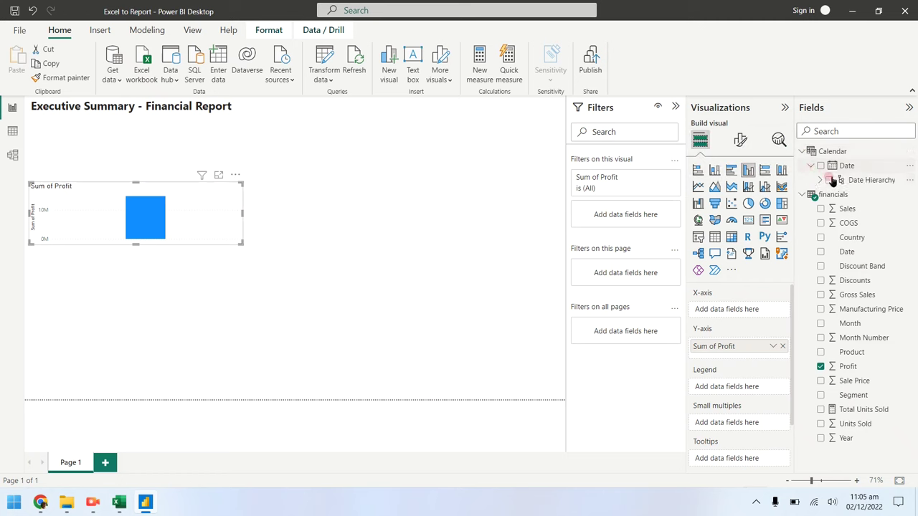
drag(836, 165, 146, 224)
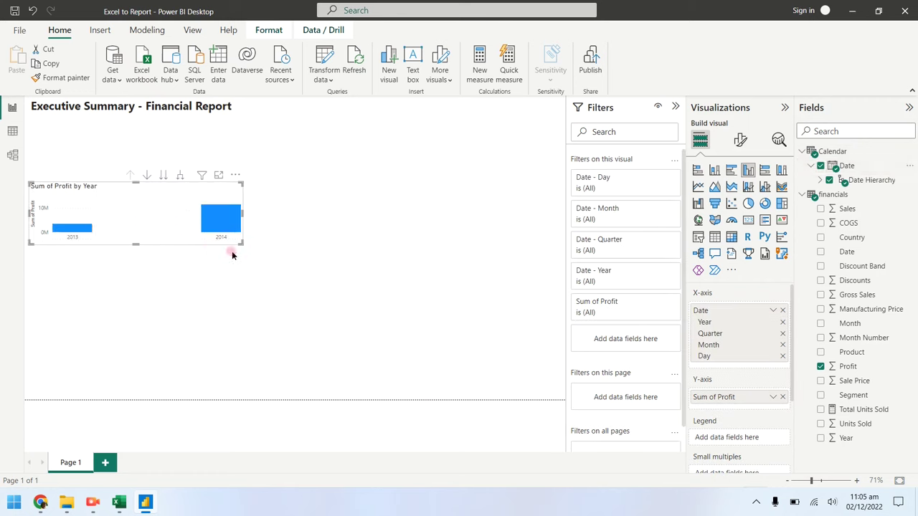
drag(242, 244, 254, 395)
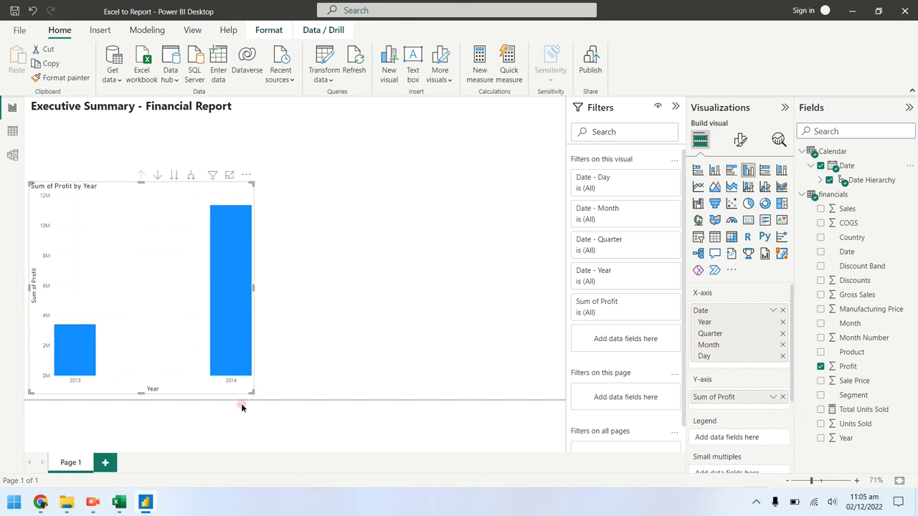
click(773, 311)
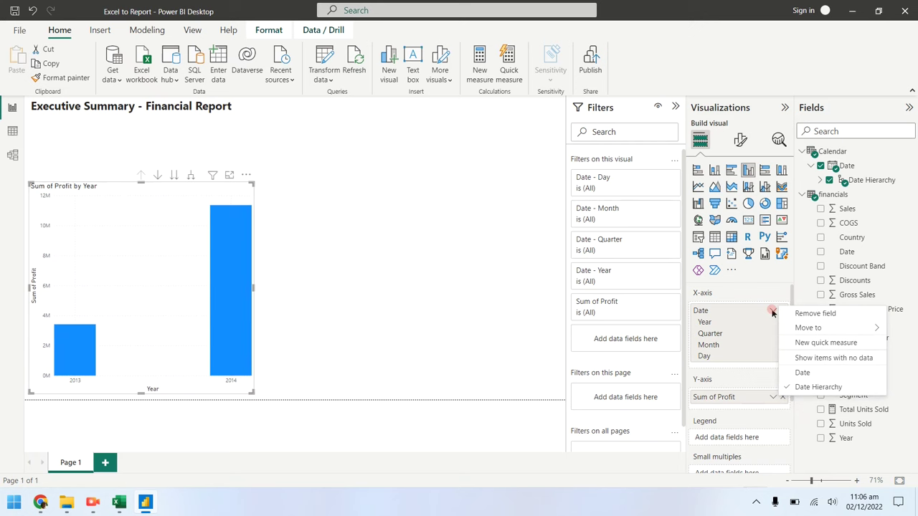
click(795, 372)
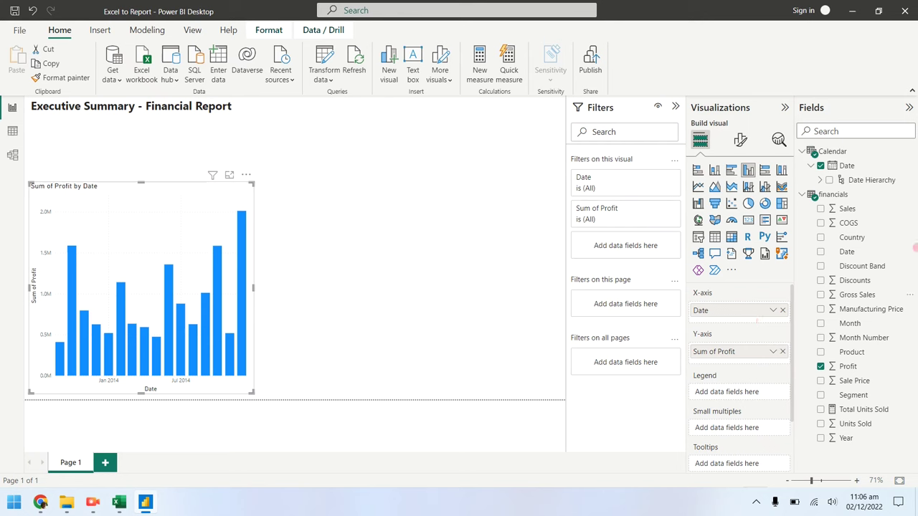
- Turn the profit chart into a line chart, moved up under the title and made shorter
click(697, 186)
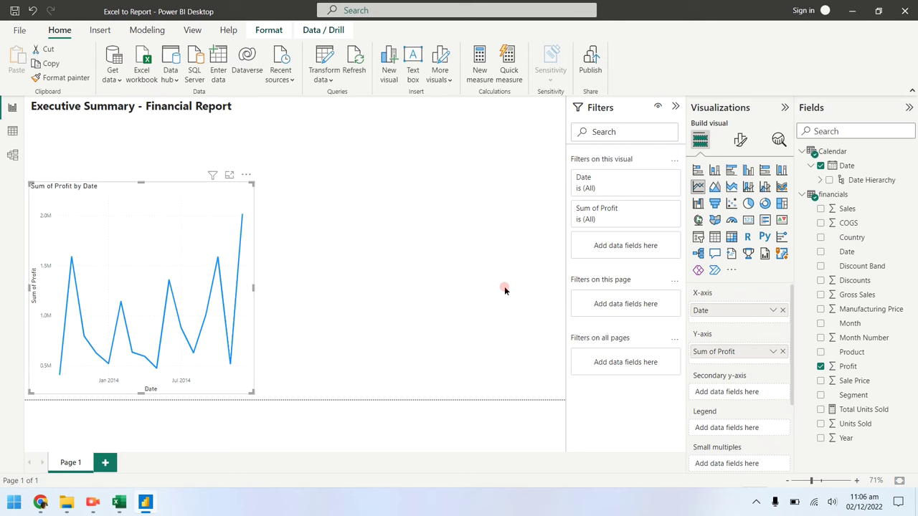
click(176, 168)
click(211, 214)
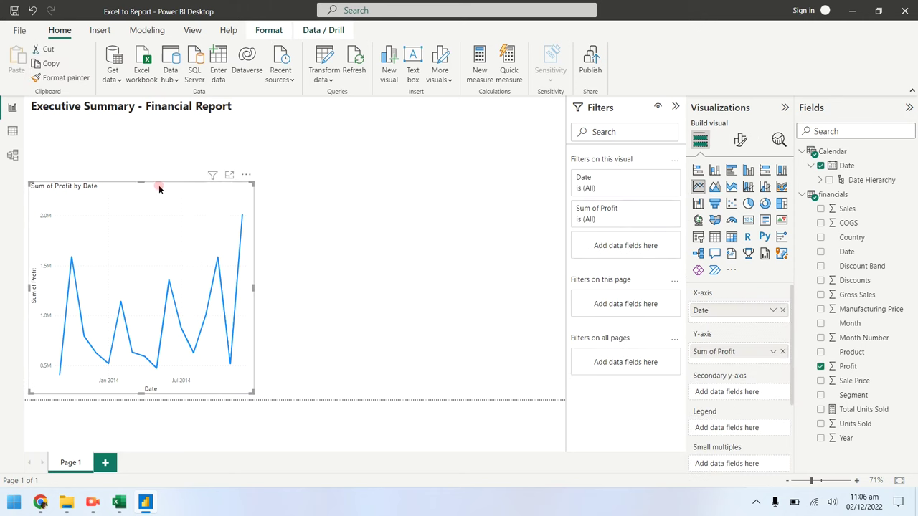
drag(159, 185, 158, 118)
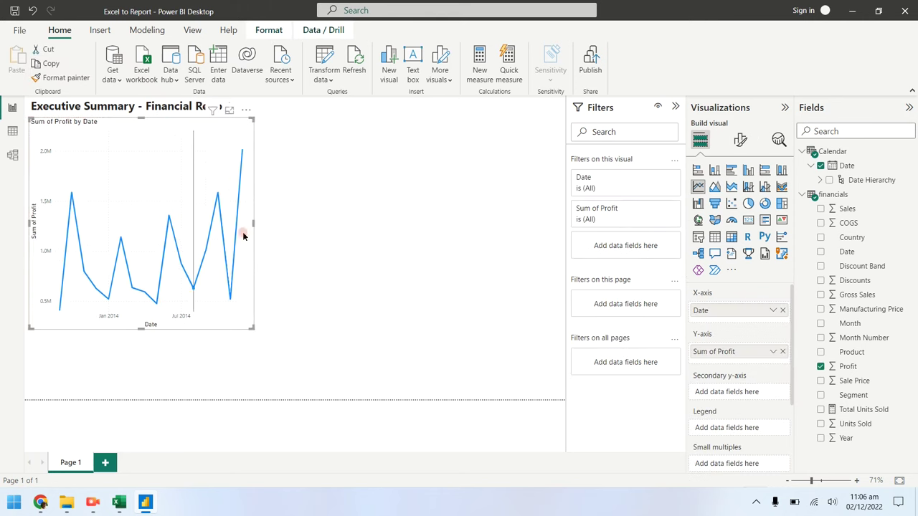
drag(140, 328, 146, 241)
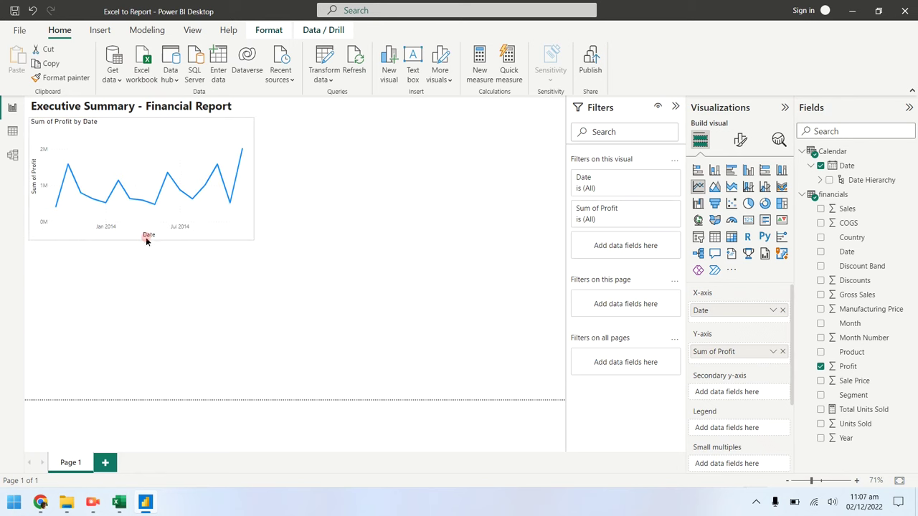
click(153, 279)
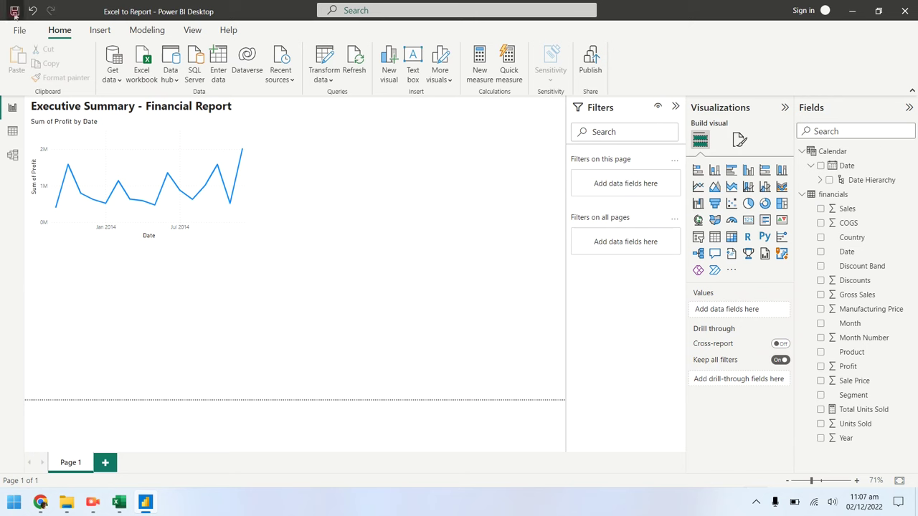
- Add a Profit by Country visual below the line chart and turn it into a Map
mouse_move(187, 217)
drag(848, 366, 220, 332)
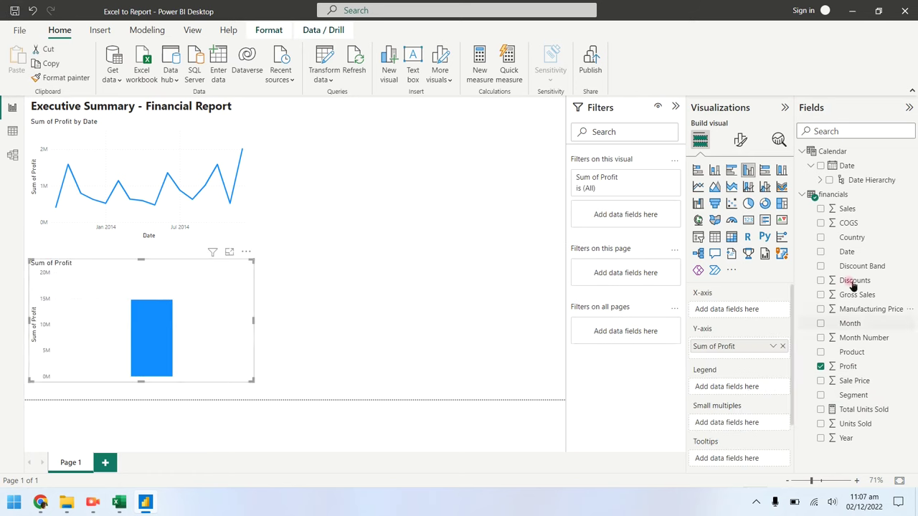
drag(852, 239, 225, 338)
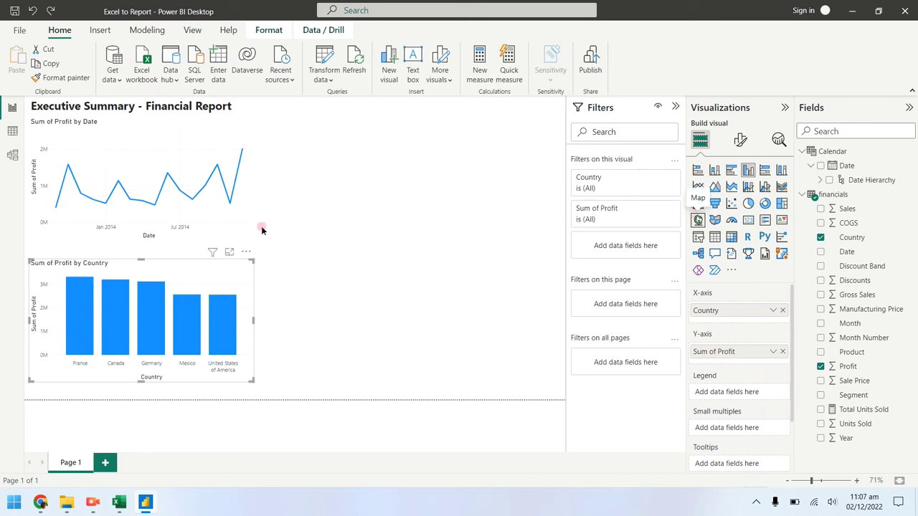
click(698, 221)
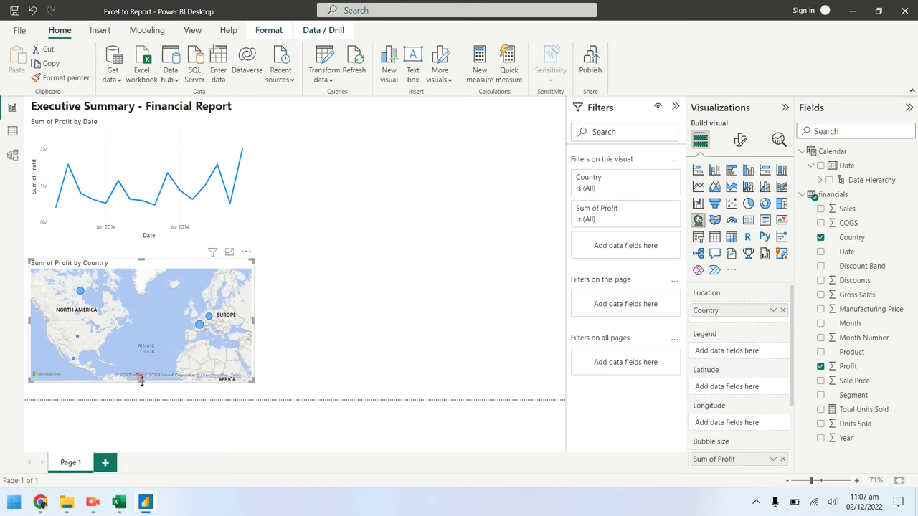
- Make the country map taller by extending its bottom and top edges
drag(142, 382, 140, 395)
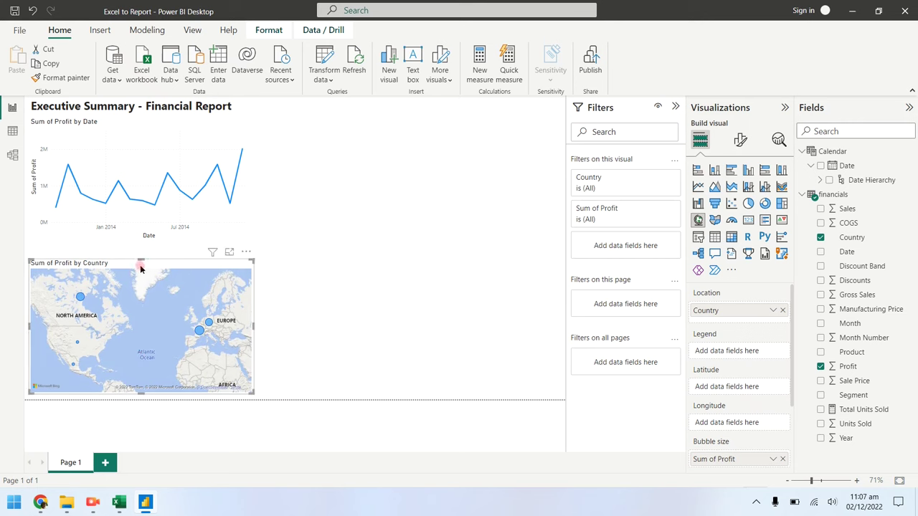
drag(139, 263, 139, 242)
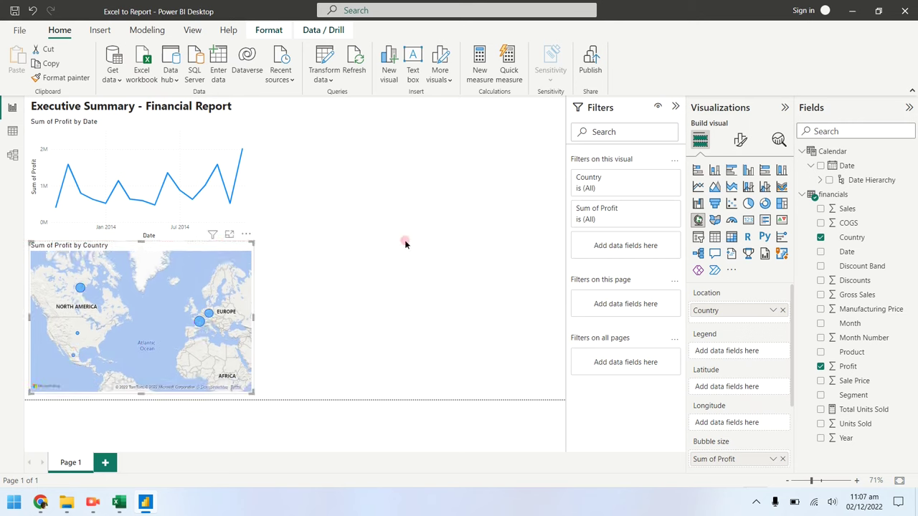
click(84, 162)
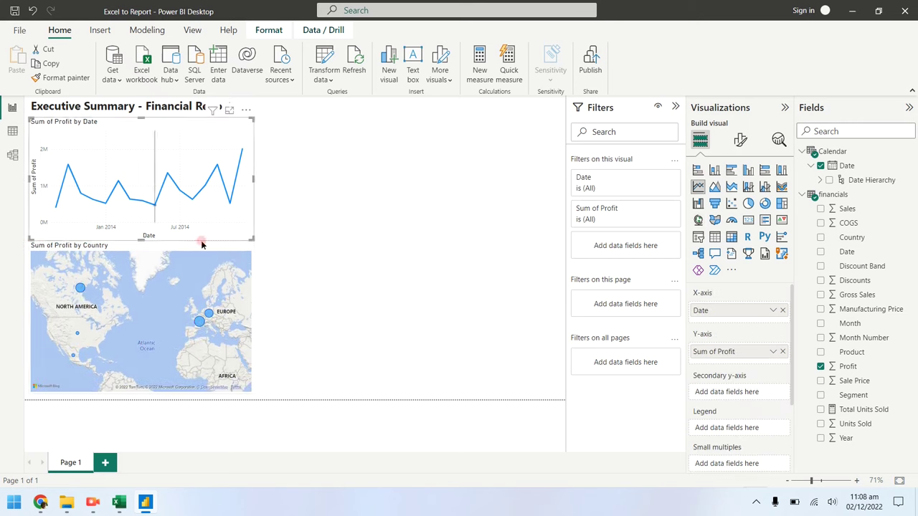
- Rename the line chart's Sum of Profit to 'Profit' so it reads Profit by Date
drag(789, 373, 814, 355)
click(762, 357)
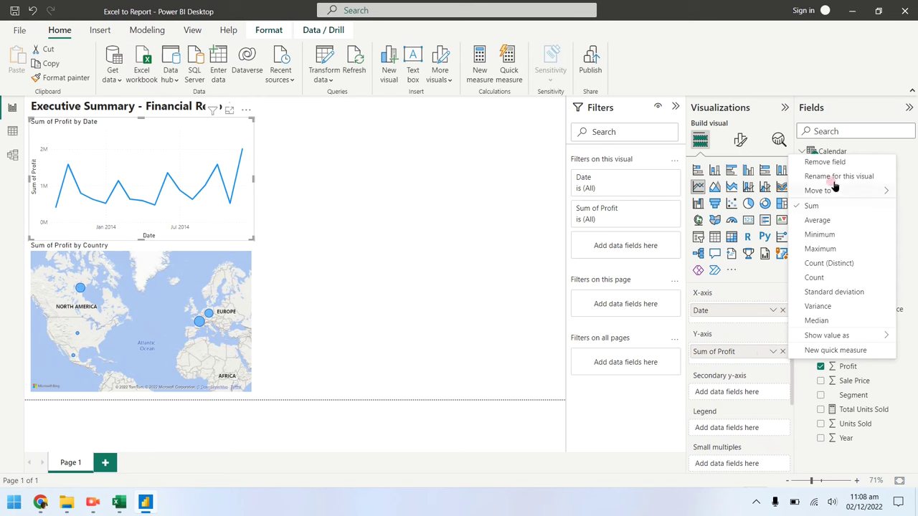
key(Escape)
double_click(749, 351)
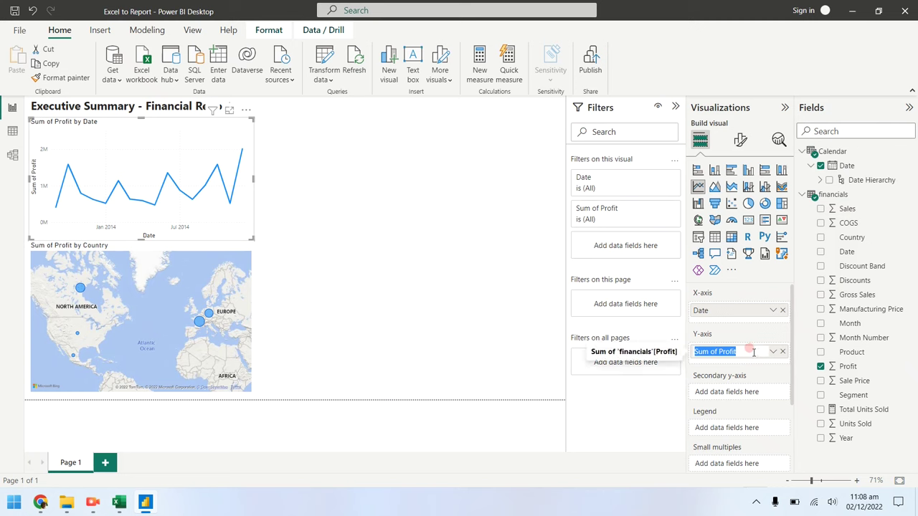
text(Pro)
key(Return)
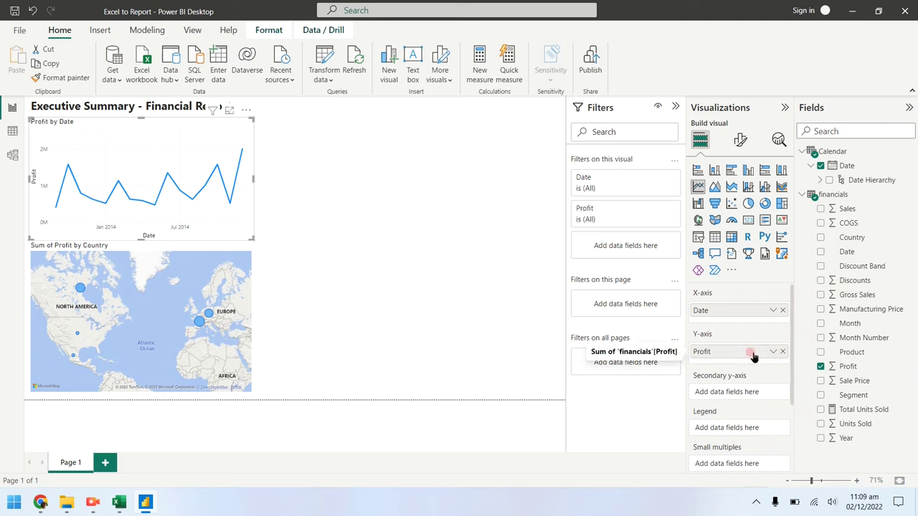
click(228, 282)
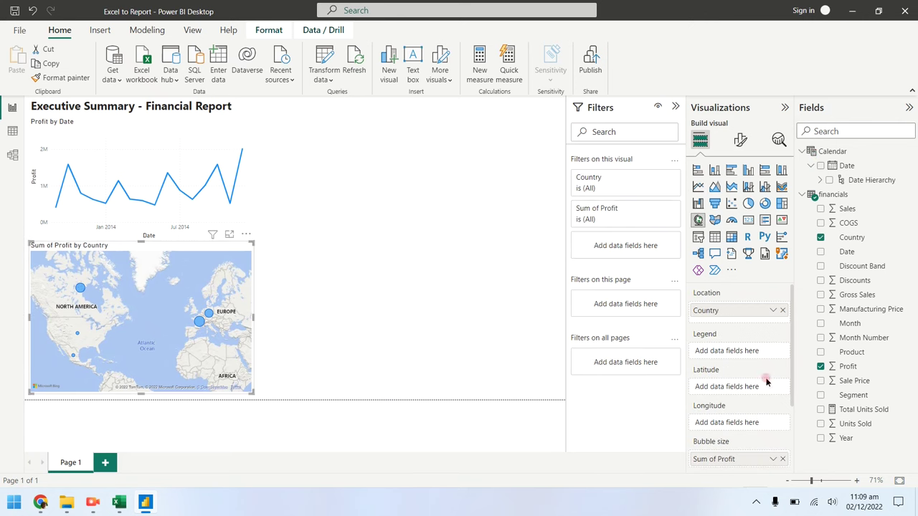
- Rename the map's Bubble size measure from 'Sum of Profit' to 'Profit' for this visual
scroll(764, 405, down, 1)
scroll(764, 409, down, 1)
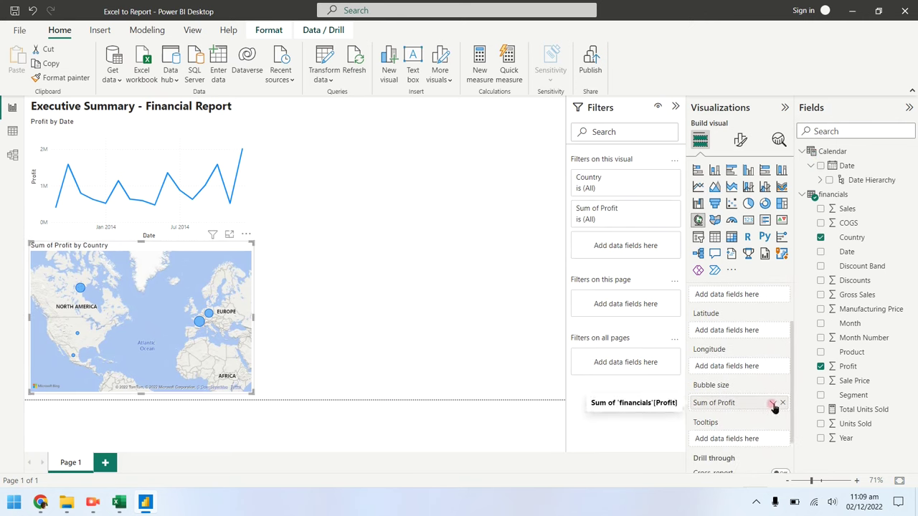
click(773, 403)
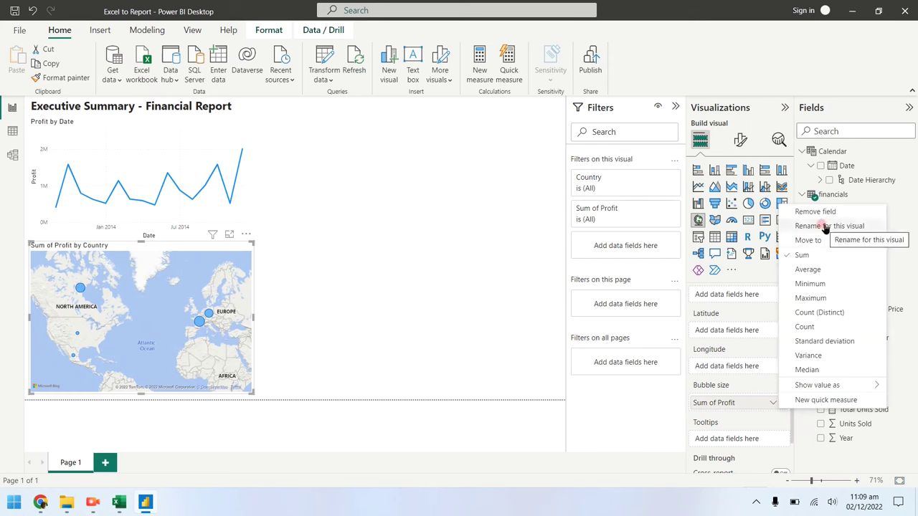
click(774, 309)
drag(716, 400, 643, 402)
key(BackSpace)
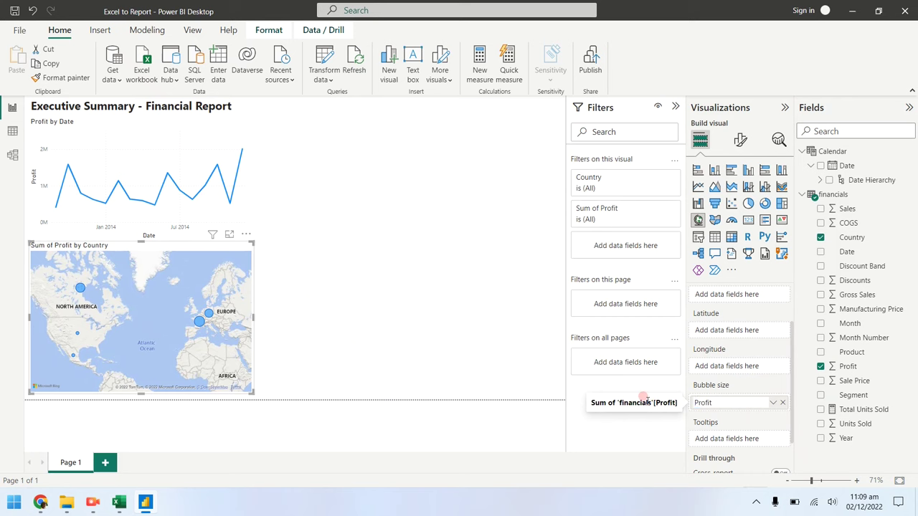
key(Return)
click(405, 264)
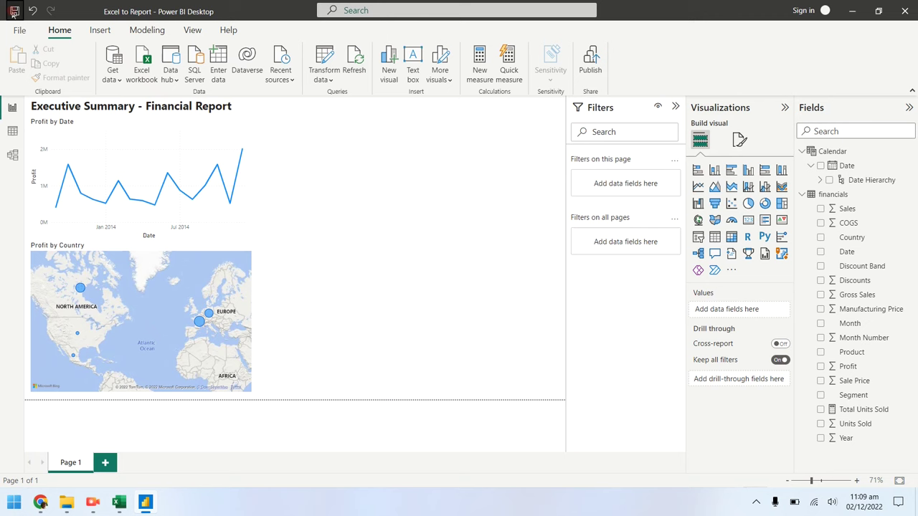
- Move the map up beside the Profit by Date line chart and shrink it to match its height
click(169, 352)
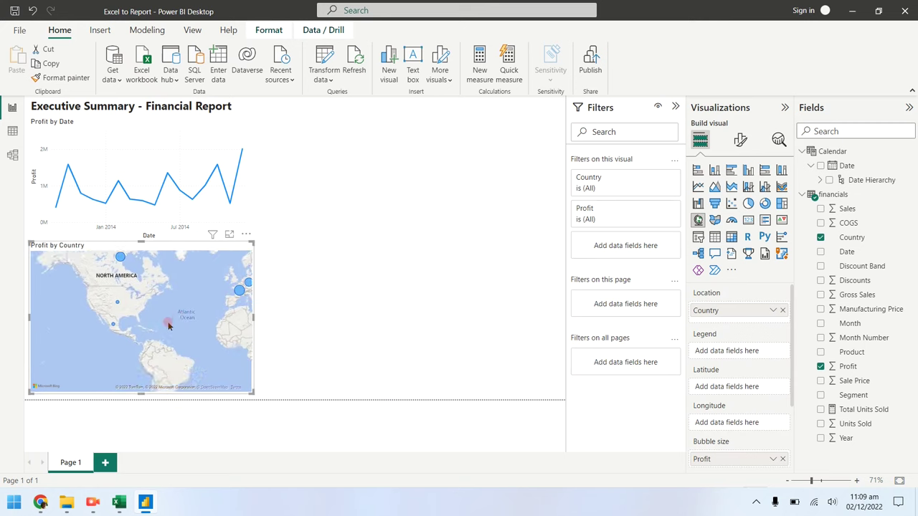
click(308, 312)
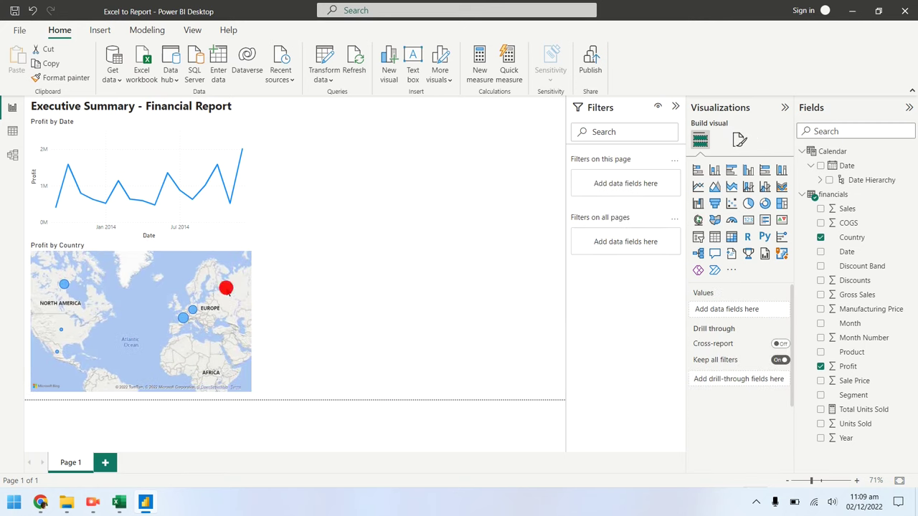
click(177, 237)
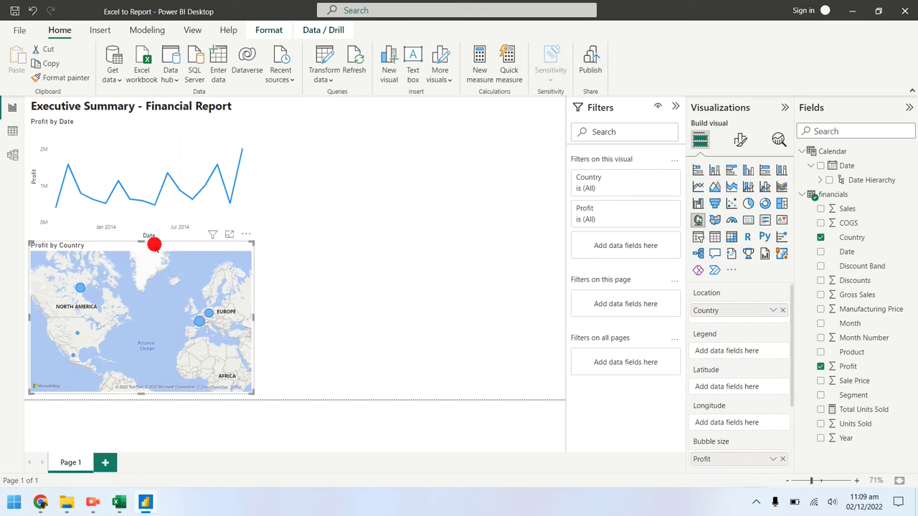
drag(153, 242, 383, 111)
drag(364, 261, 374, 239)
click(275, 342)
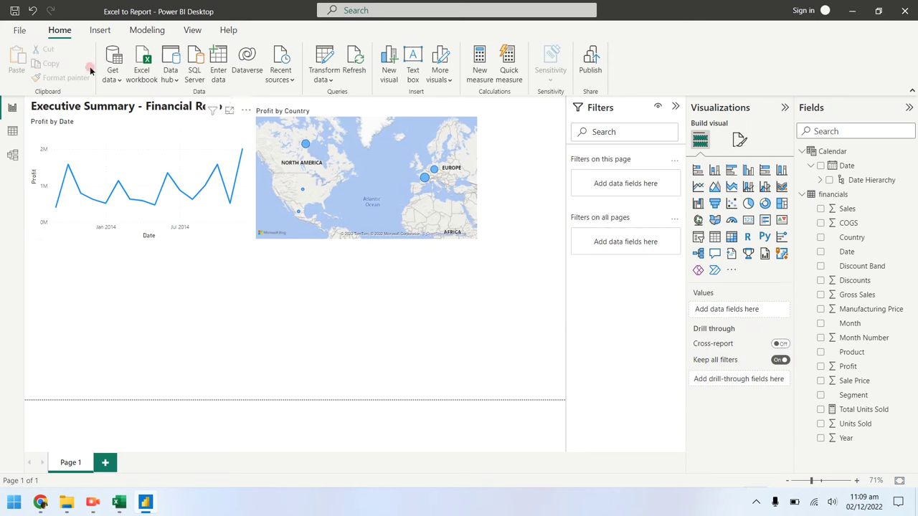
click(191, 289)
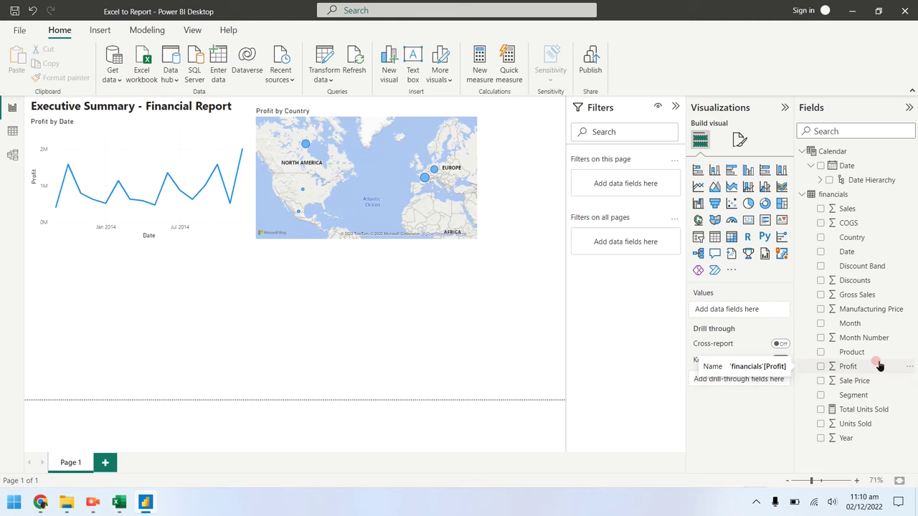
- Create a Sales column chart with Product on the X-axis and Segment as legend, stretched wider and taller
drag(854, 208, 175, 310)
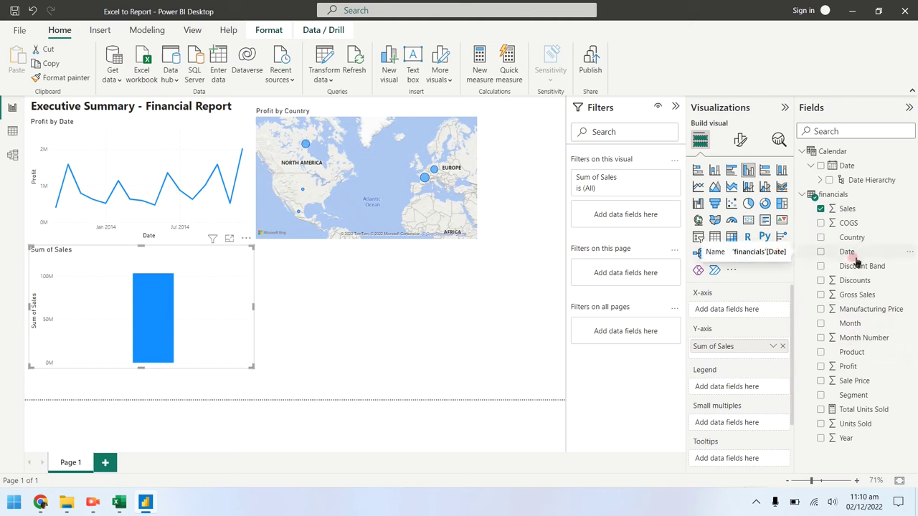
click(820, 352)
drag(820, 353, 230, 313)
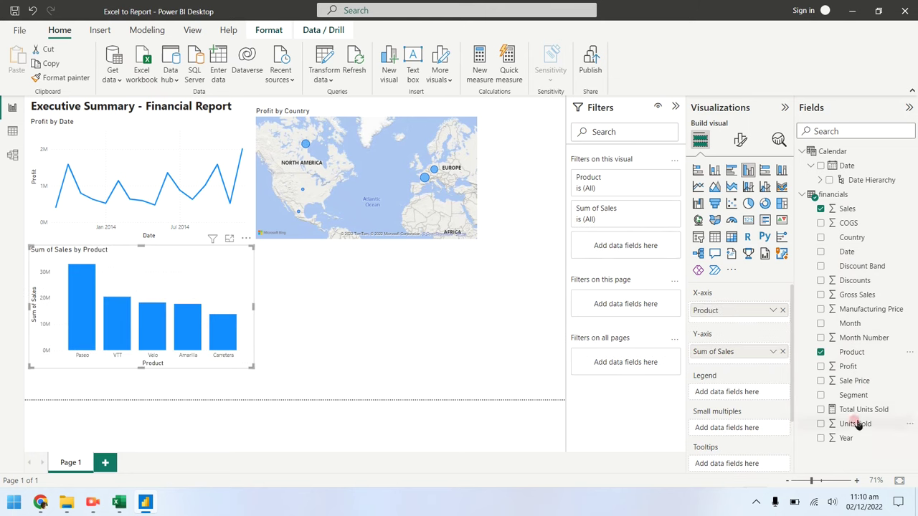
drag(852, 395, 208, 305)
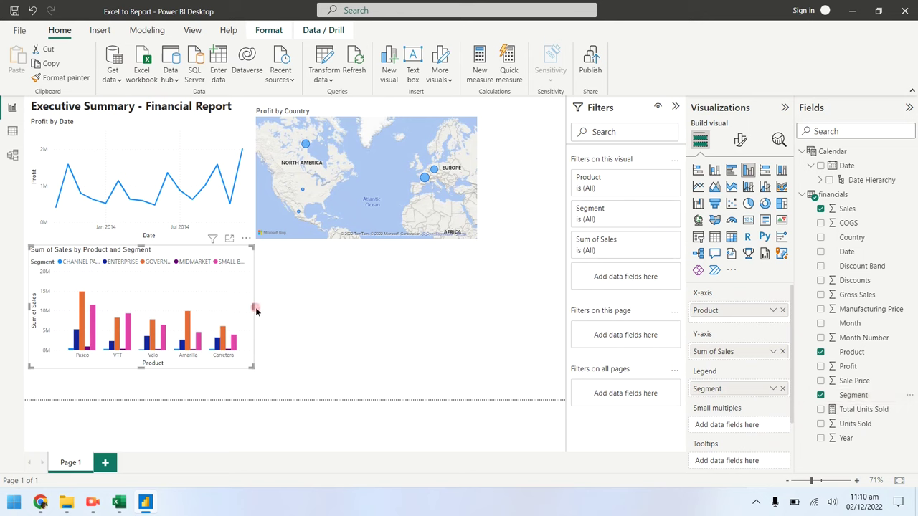
drag(256, 311, 561, 316)
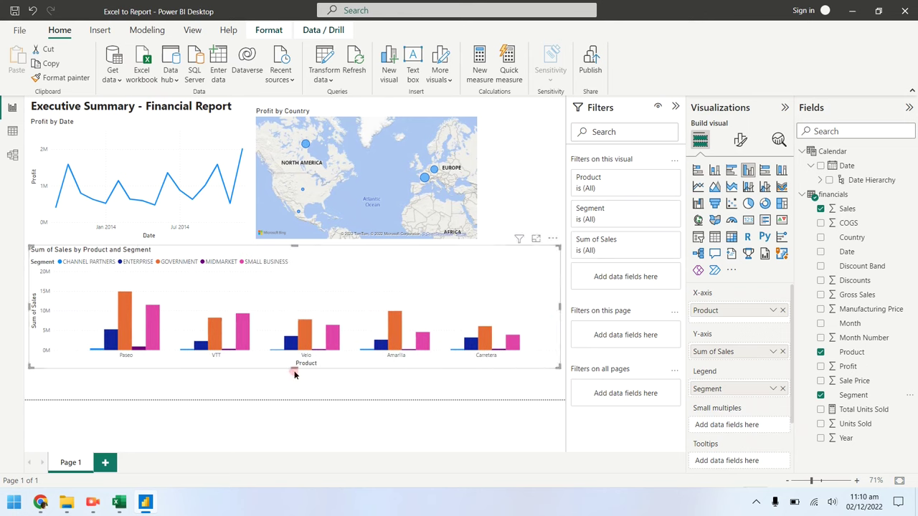
drag(294, 368, 294, 398)
- Rename the column chart's 'Sum of Sales' to 'Sales' for this visual
click(364, 429)
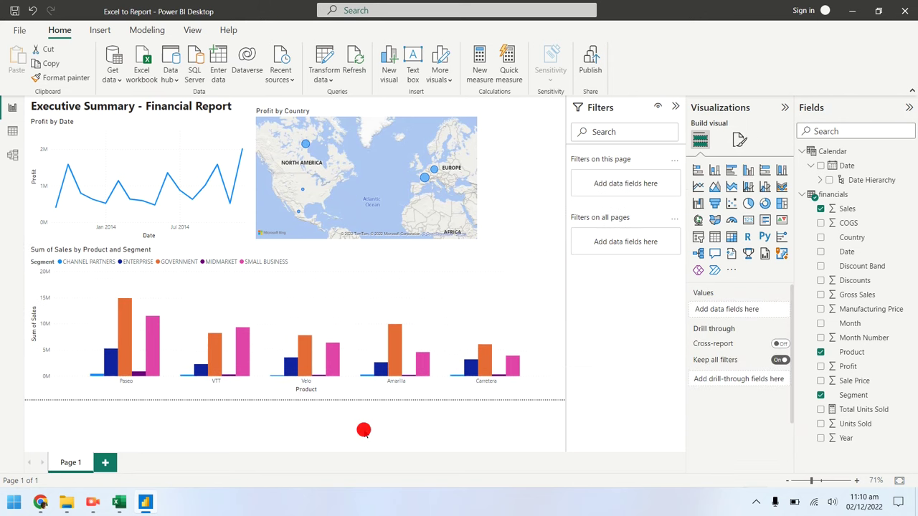
click(294, 261)
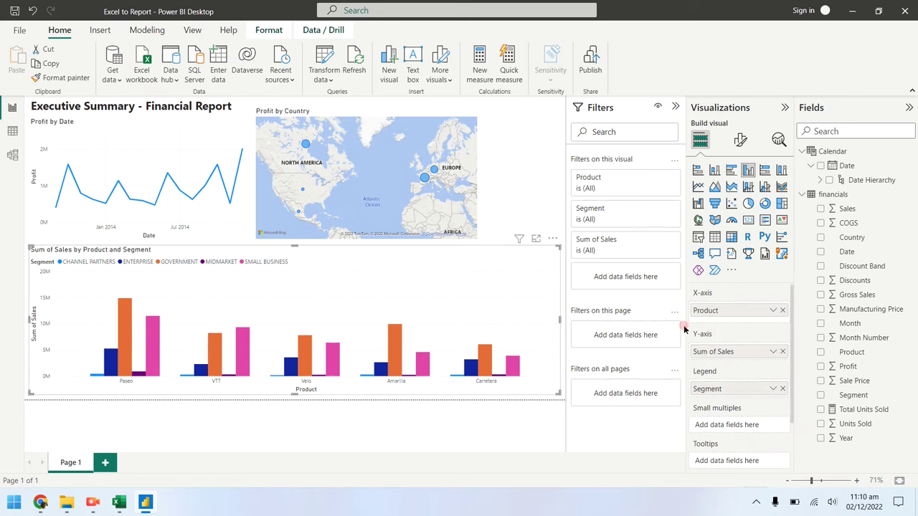
click(773, 351)
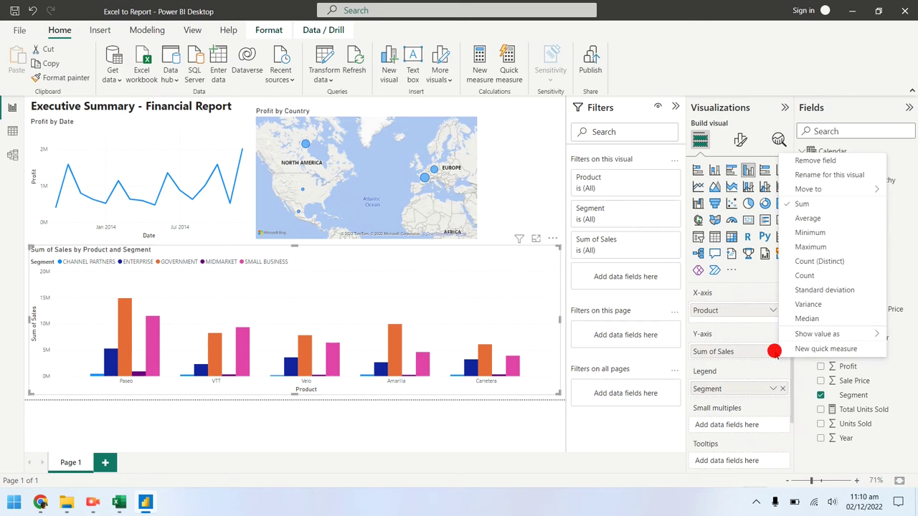
click(825, 175)
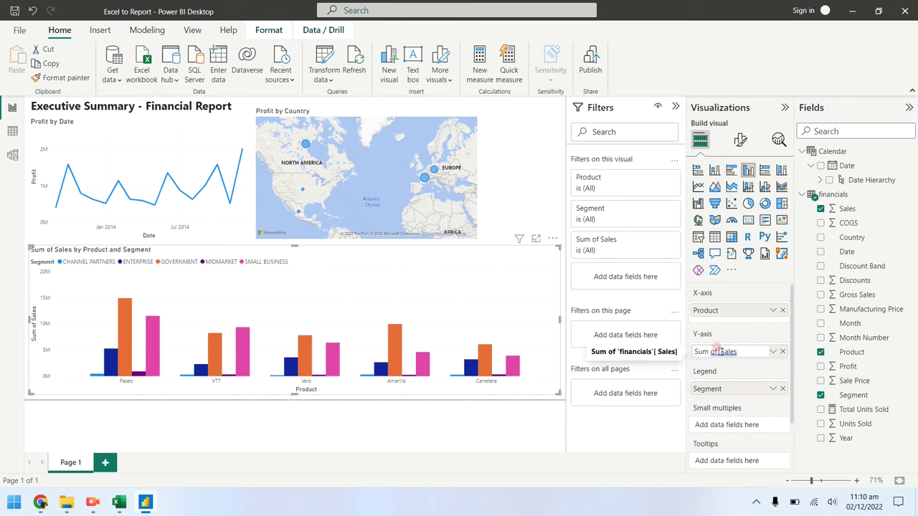
drag(718, 352, 637, 360)
key(BackSpace)
key(Return)
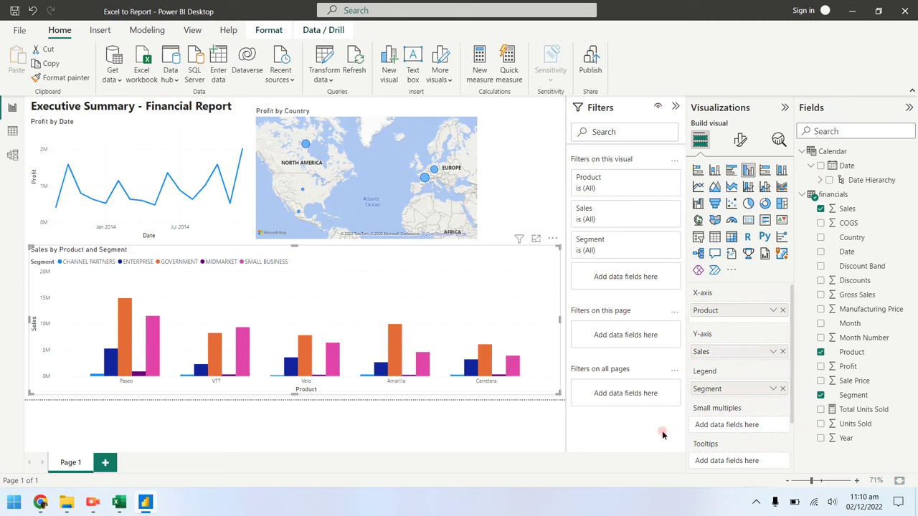
- Save the report
click(498, 429)
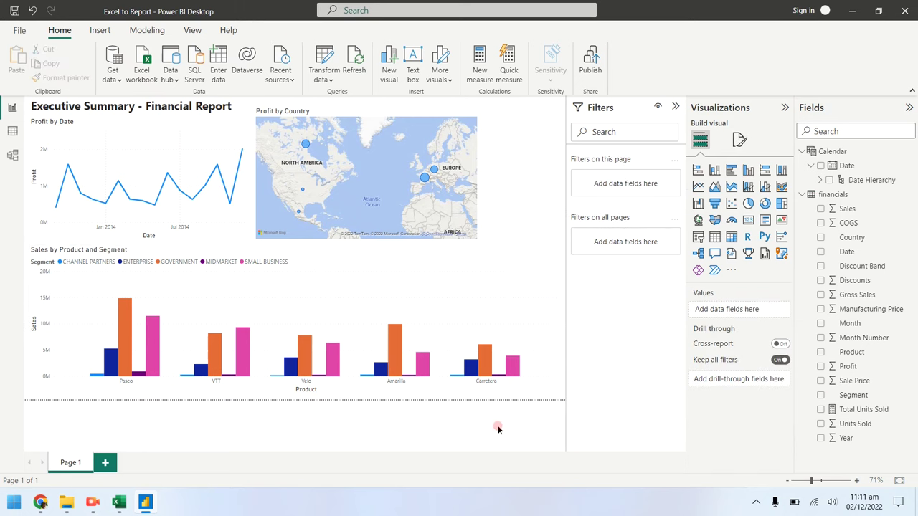
click(16, 10)
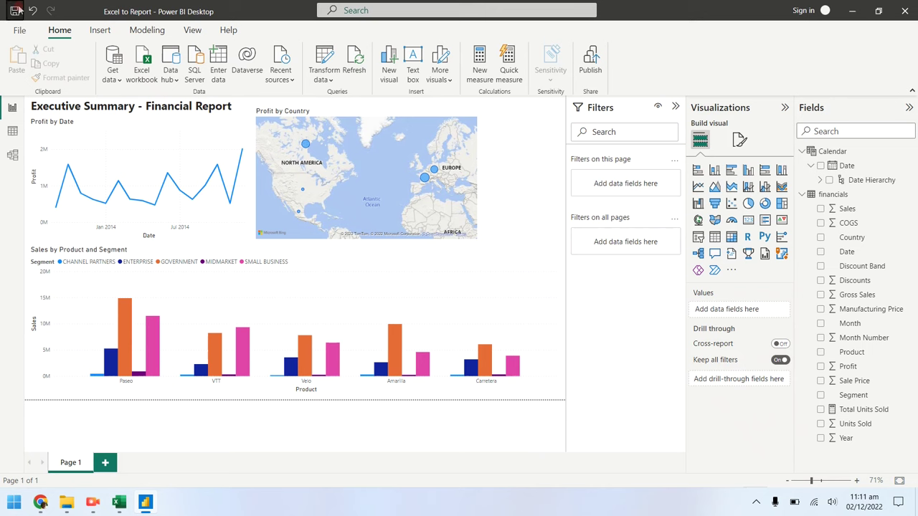
click(101, 307)
- Add a Date visual beside the map as a slicer in List style
click(821, 252)
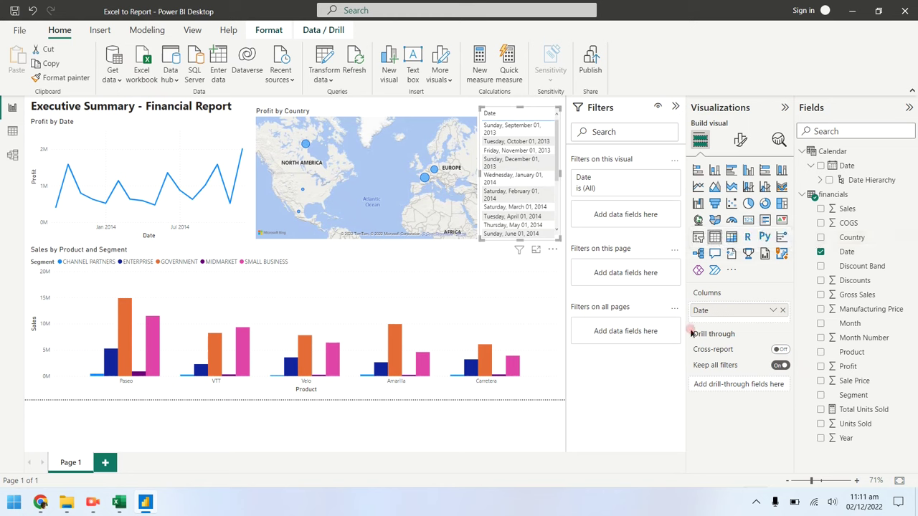
click(699, 238)
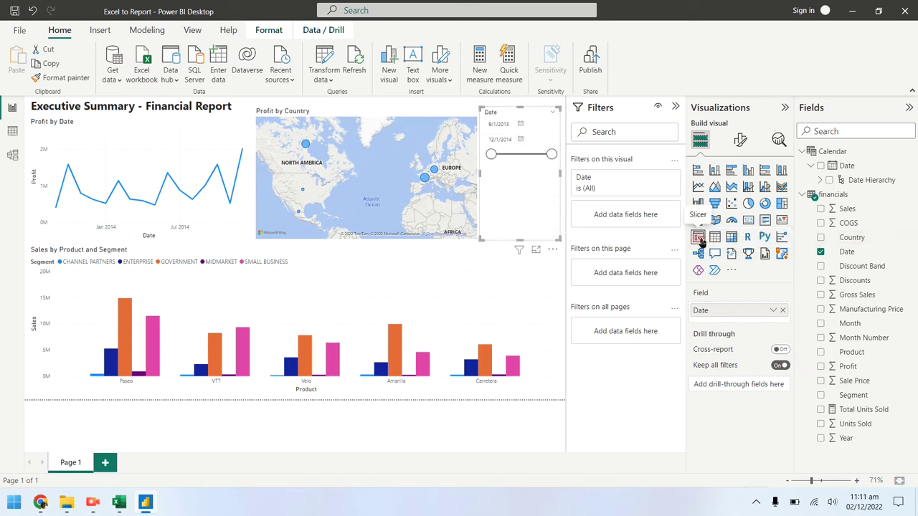
click(553, 112)
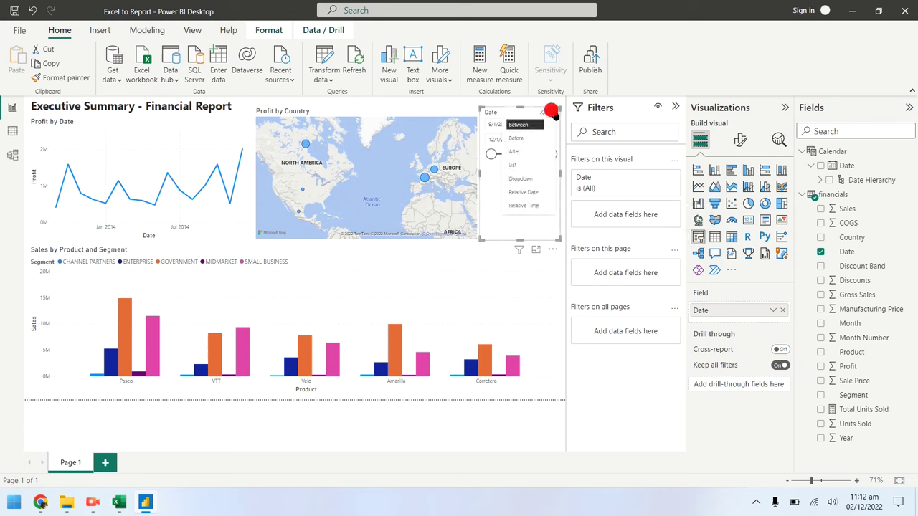
click(527, 165)
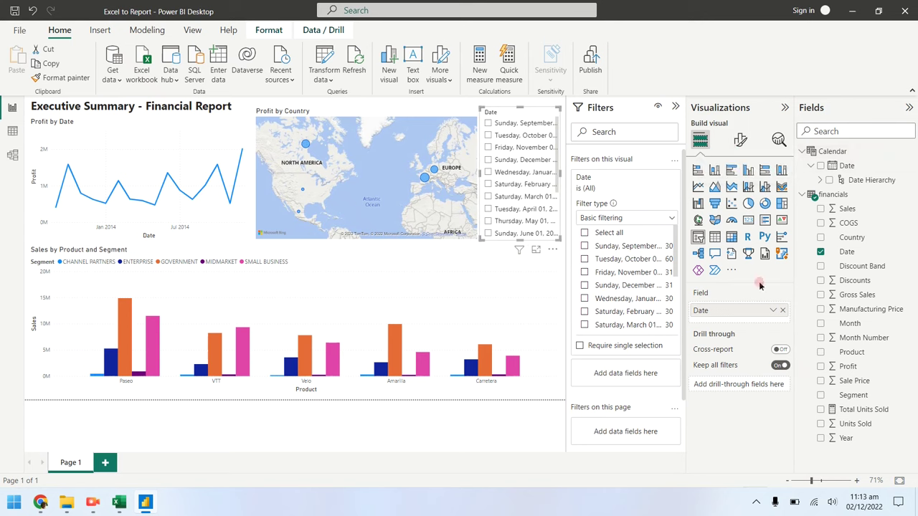
- Tick and untick the December date to test the slicer, then delete it
click(508, 160)
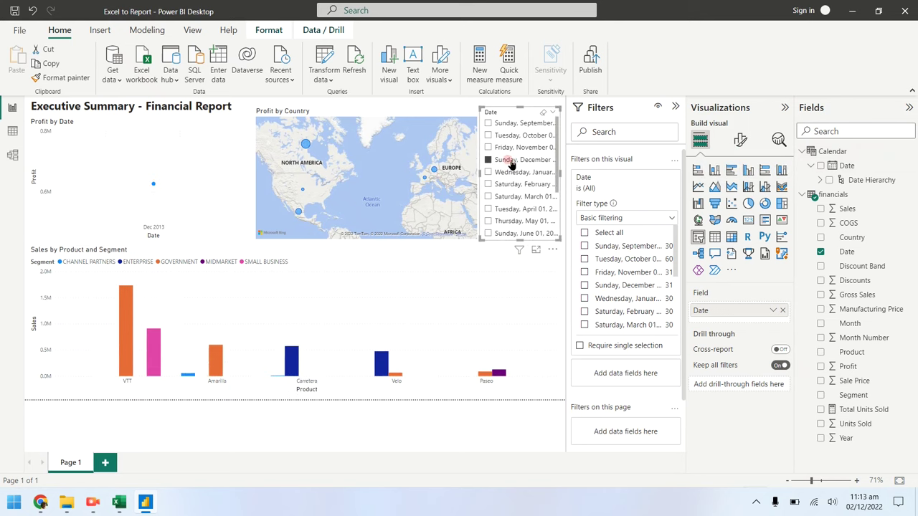
click(505, 161)
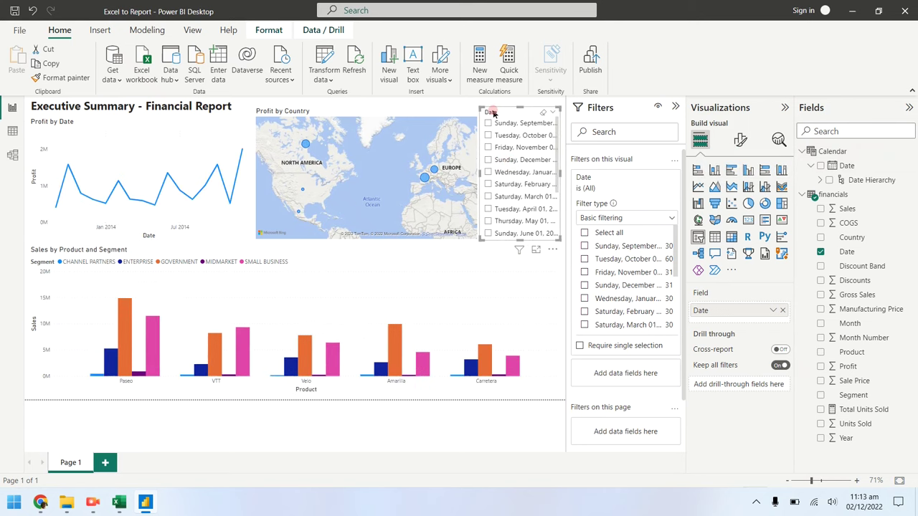
key(Delete)
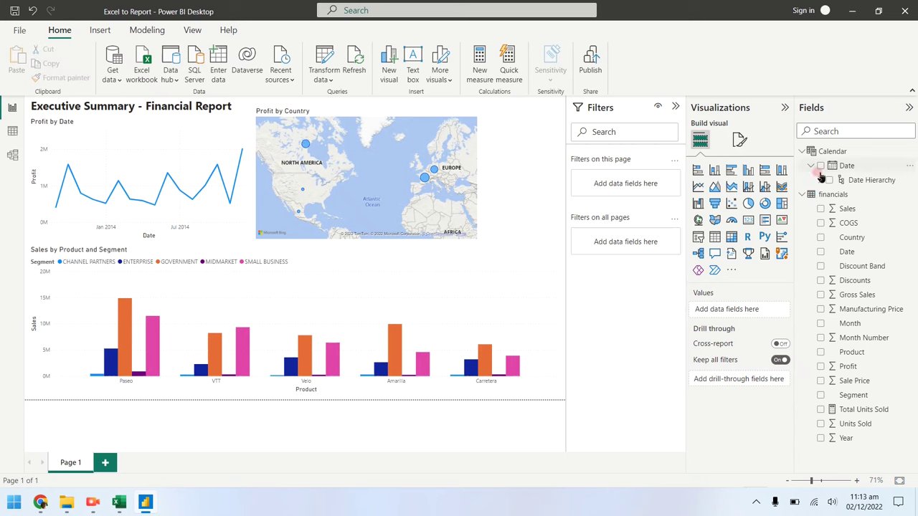
- Add a Calendar Date table beside the map and remove its Year and Month columns
click(821, 166)
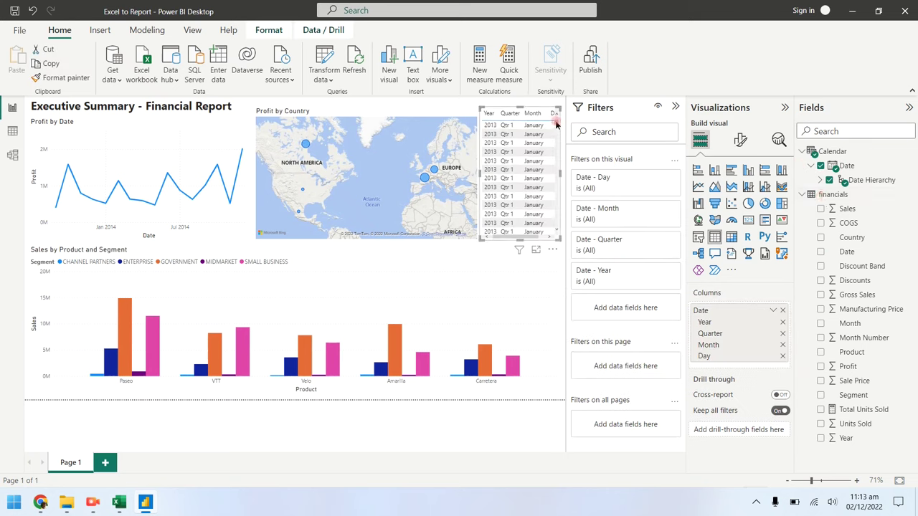
drag(509, 238, 486, 242)
click(739, 323)
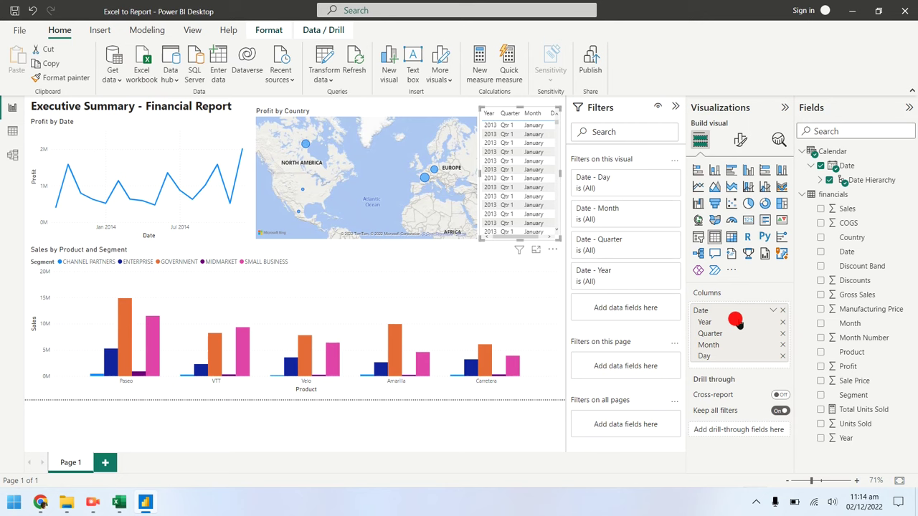
click(783, 323)
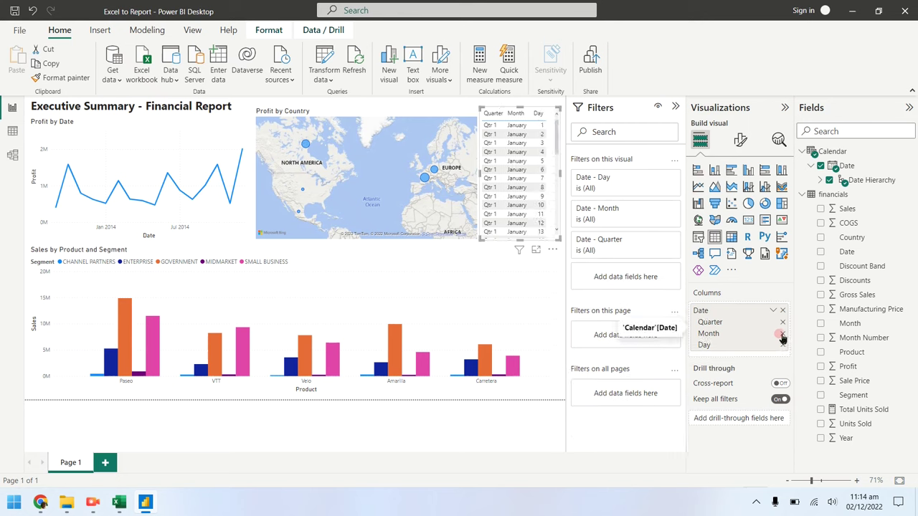
click(783, 333)
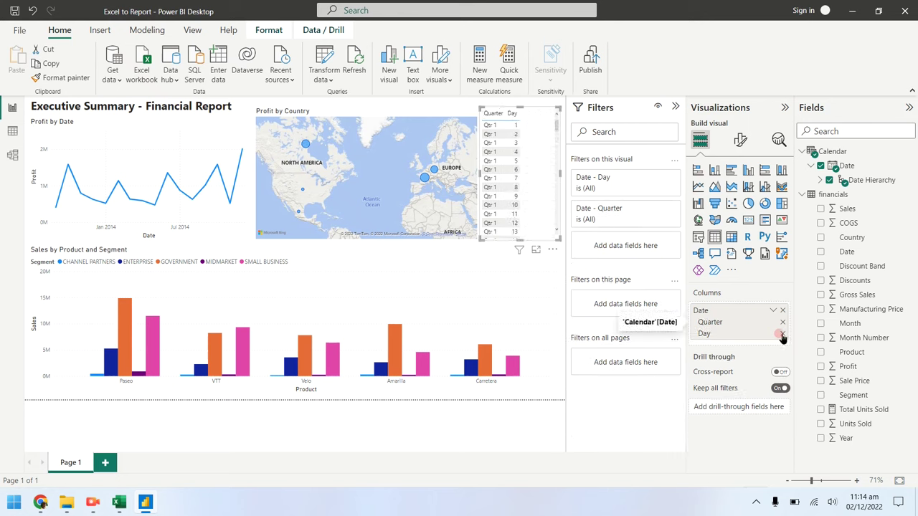
drag(555, 124, 556, 234)
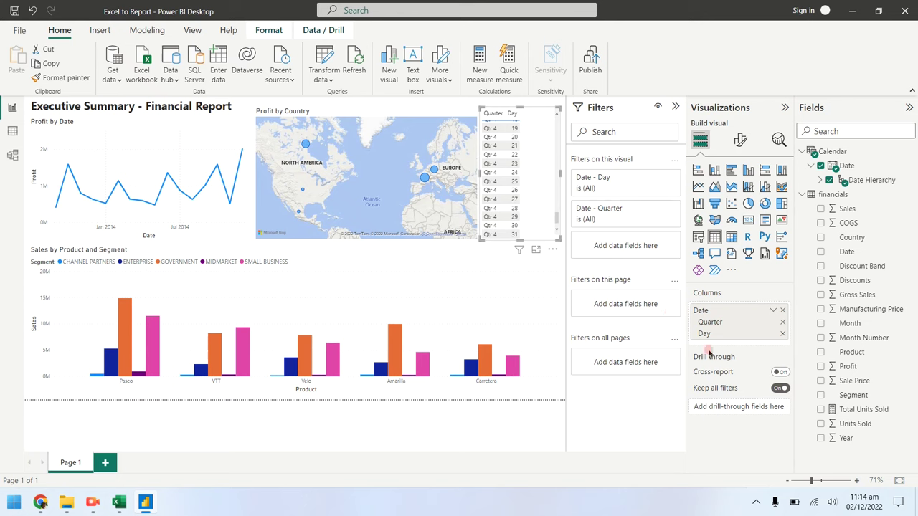
- Re-add Month and Year from the Date Hierarchy and remove the Day column
click(820, 180)
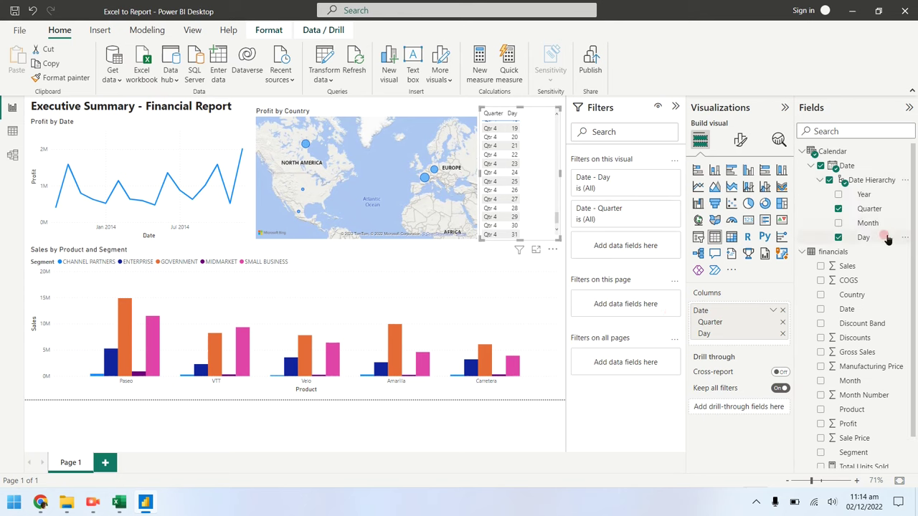
click(838, 224)
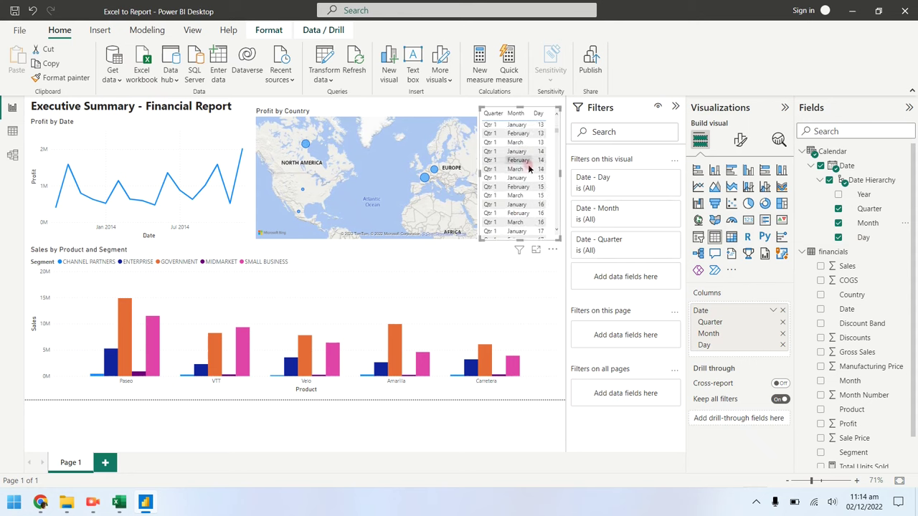
scroll(529, 167, up, 3)
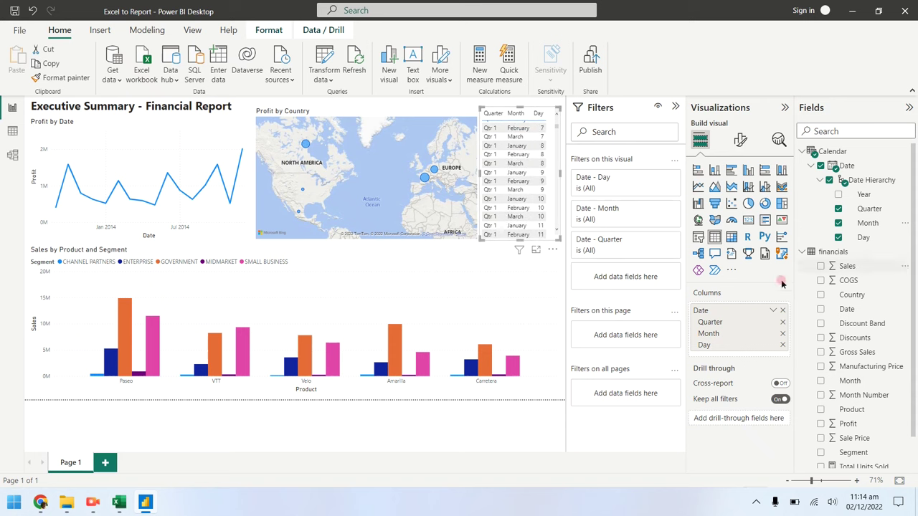
click(838, 195)
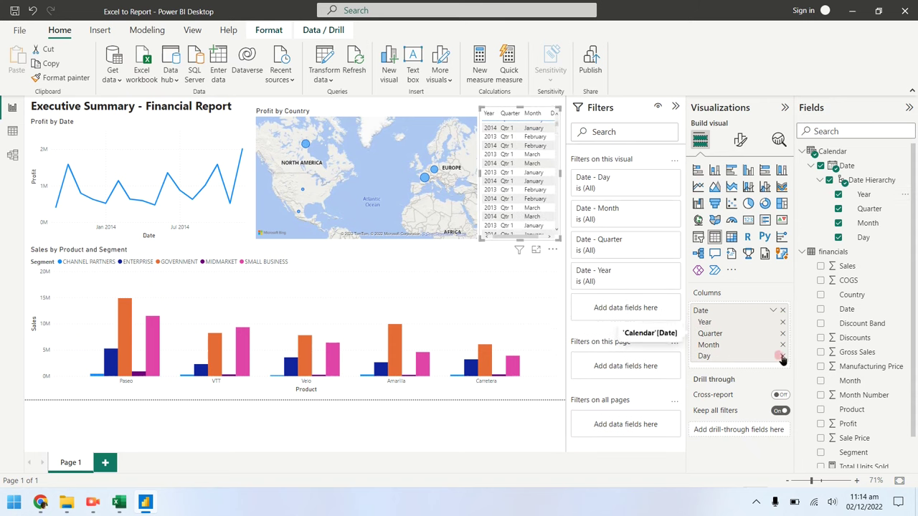
click(781, 356)
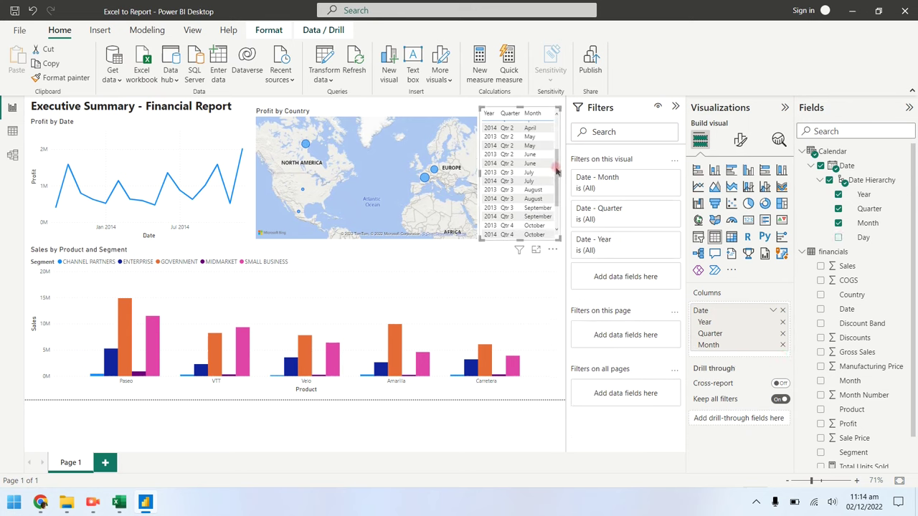
drag(557, 170, 557, 134)
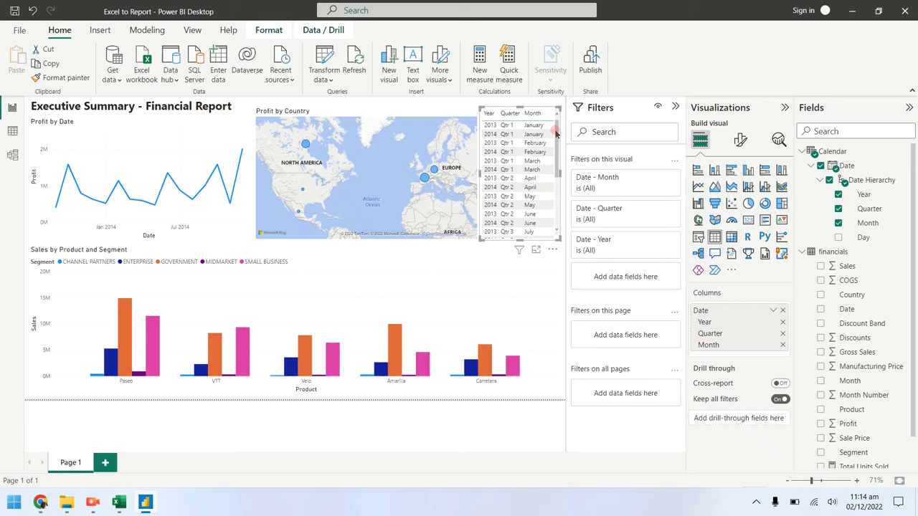
click(527, 178)
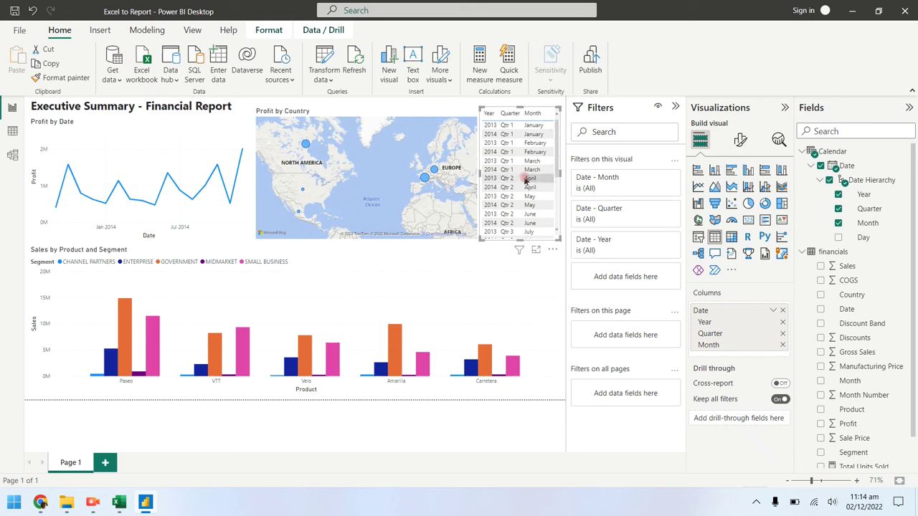
ctrl+click(522, 205)
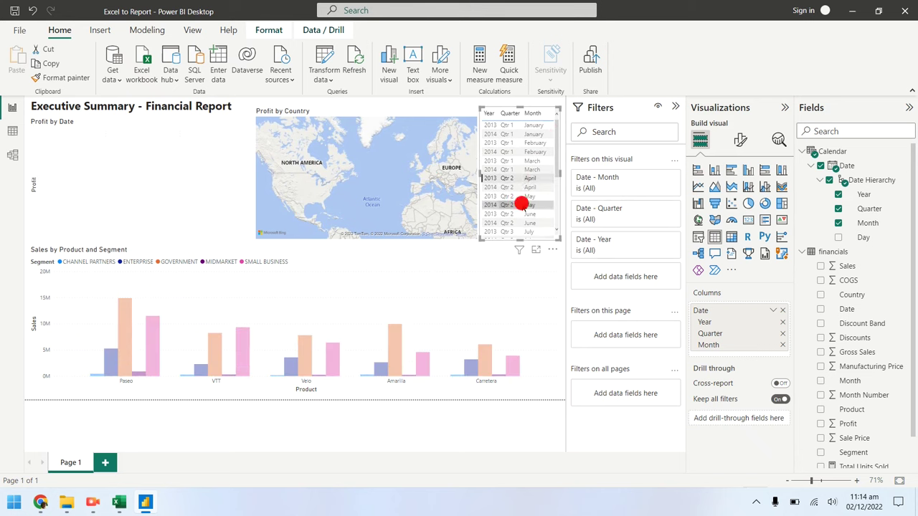
click(527, 152)
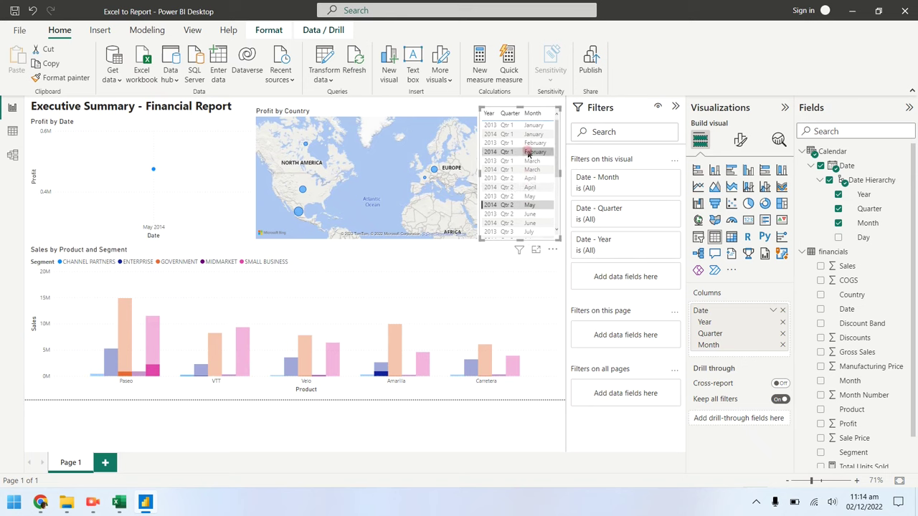
click(522, 196)
click(508, 167)
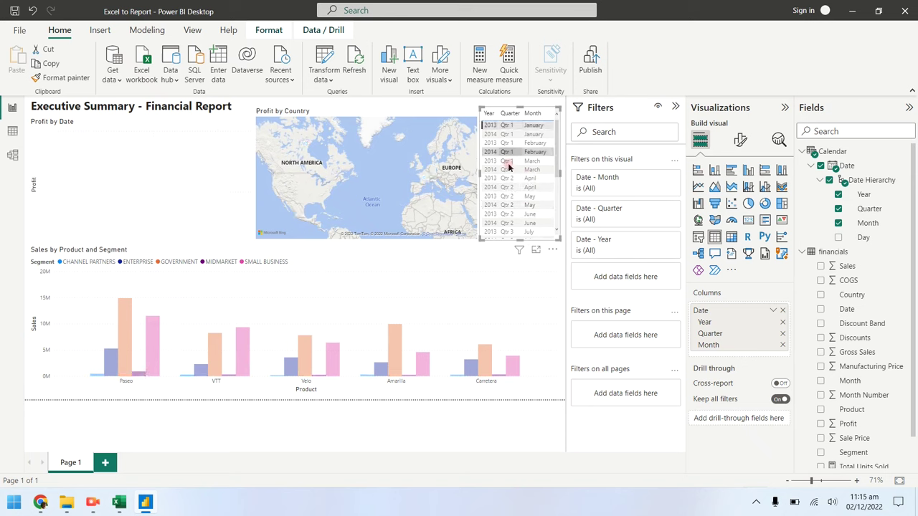
scroll(506, 208, down, 3)
click(511, 214)
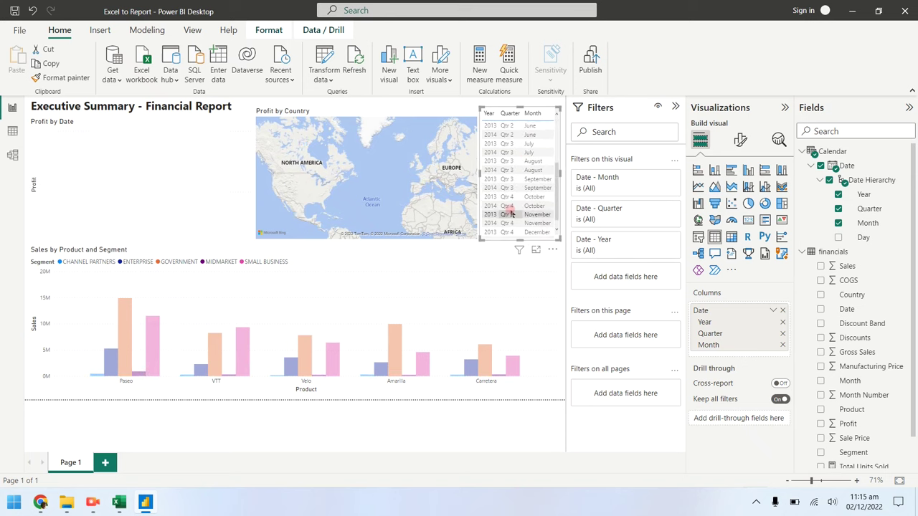
scroll(511, 210, up, 3)
click(521, 197)
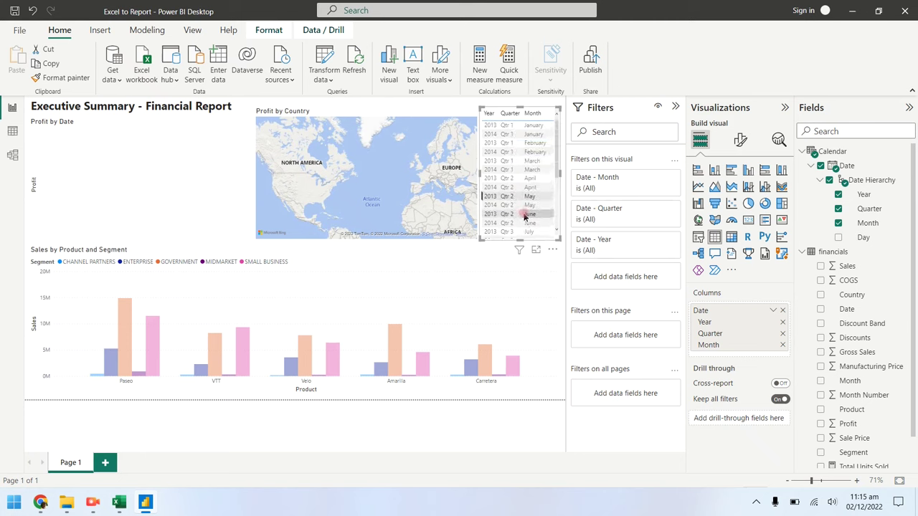
click(475, 431)
click(511, 169)
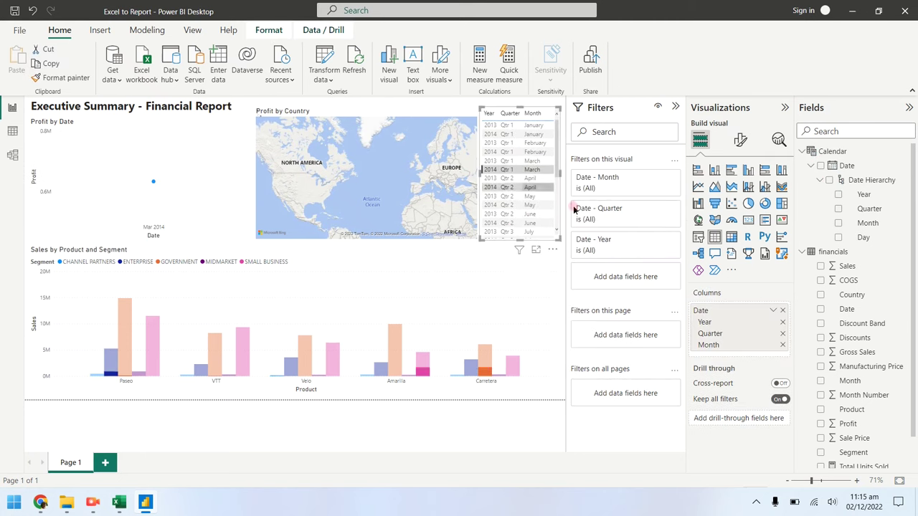
click(492, 196)
click(523, 179)
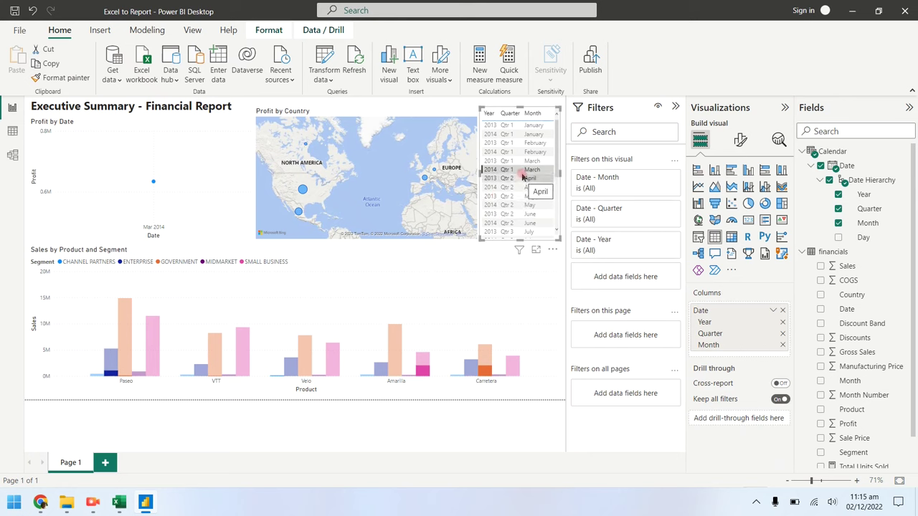
key(Up)
key(Up)
key(Up)
key(Up)
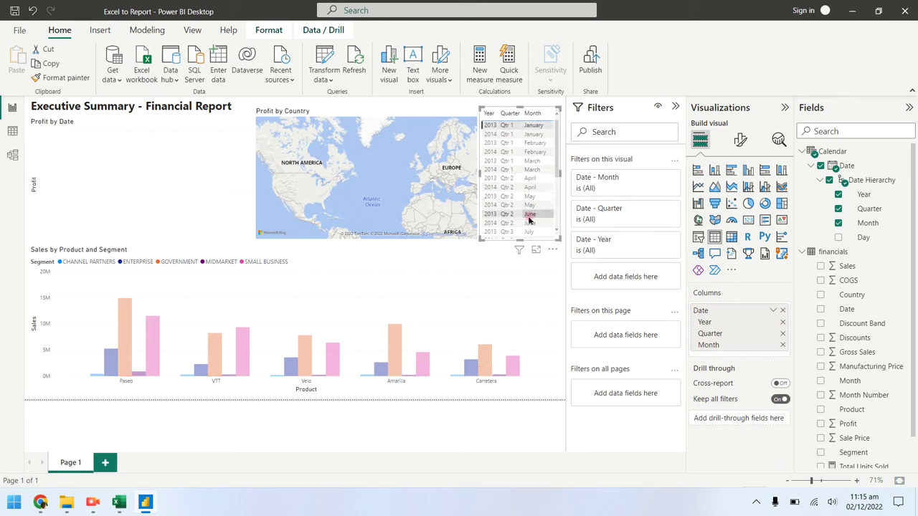
scroll(529, 211, down, 5)
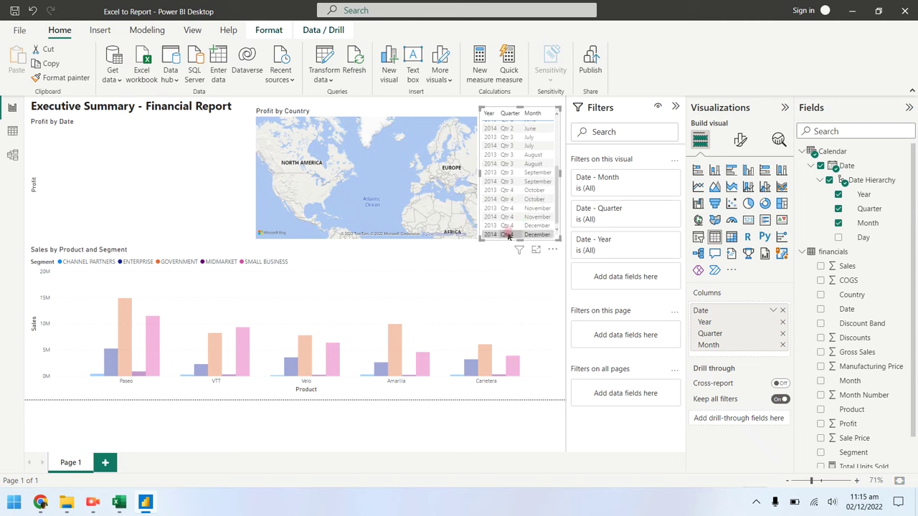
click(507, 236)
click(508, 235)
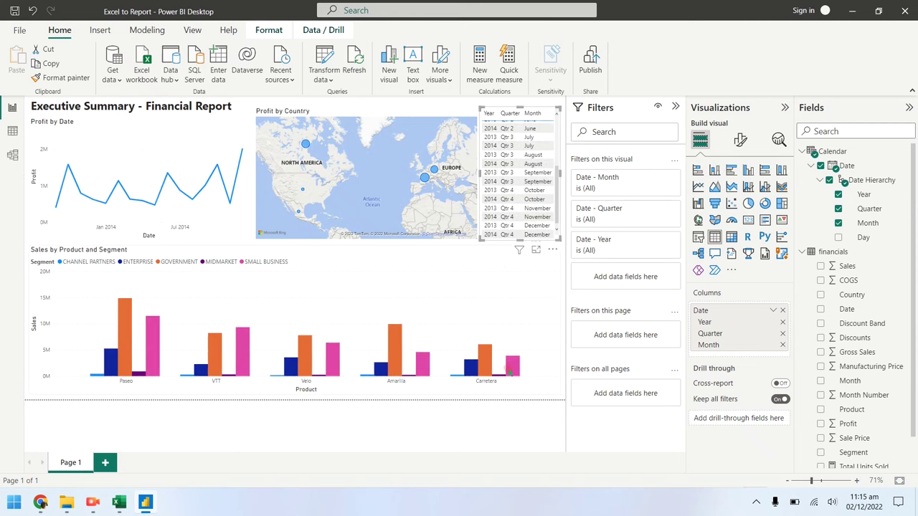
click(439, 448)
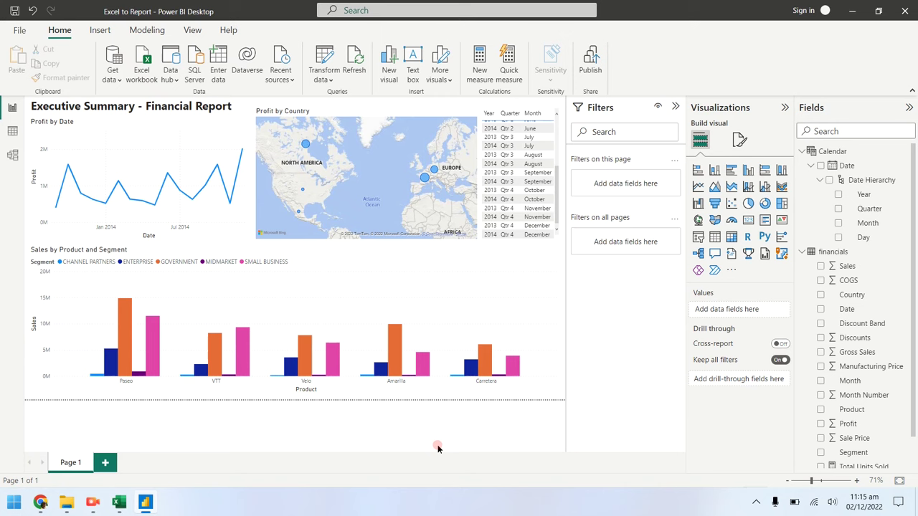
- Try the purple Bloom theme from the View tab's Themes gallery
click(193, 31)
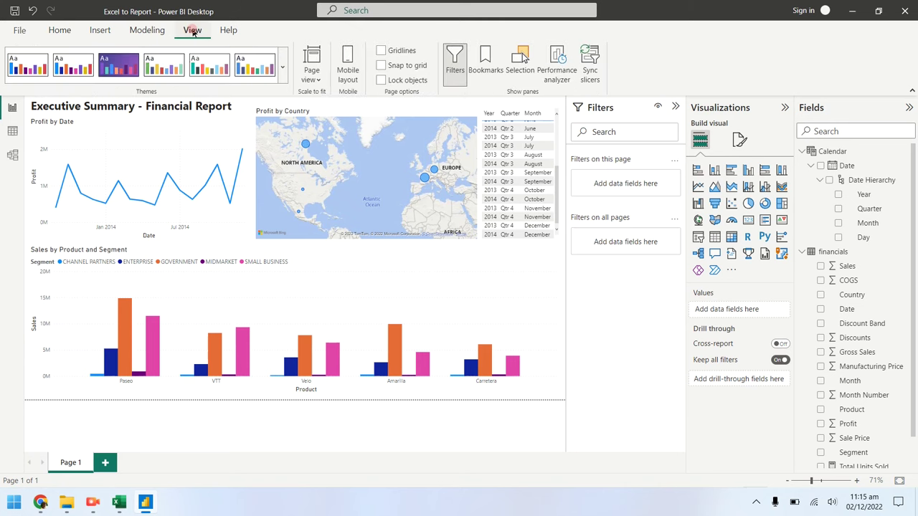
click(284, 74)
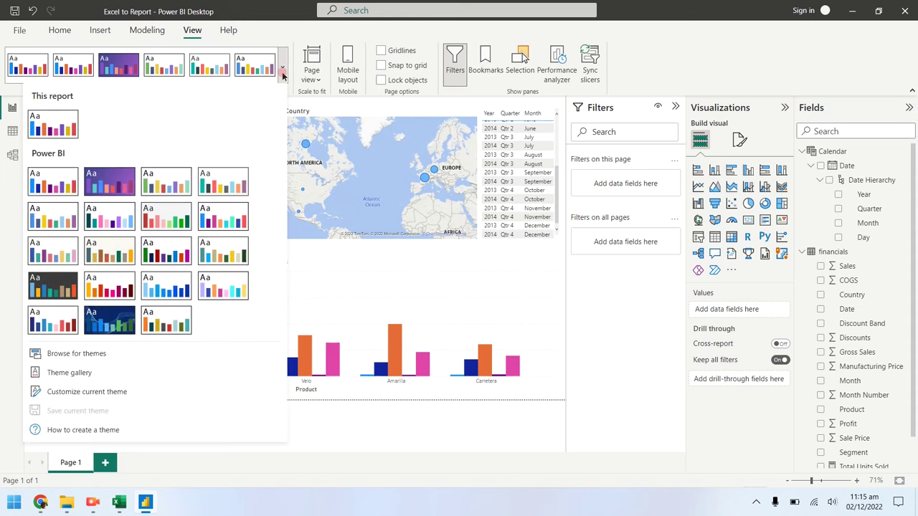
click(283, 75)
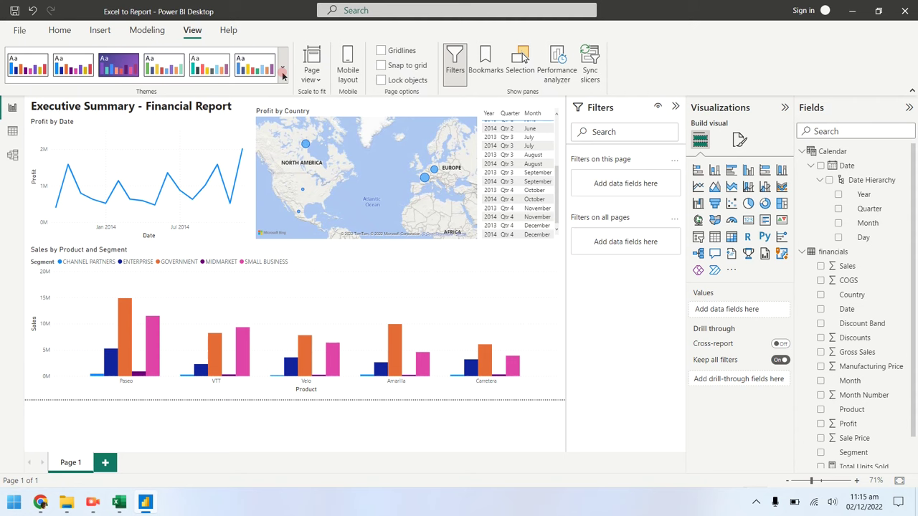
click(283, 75)
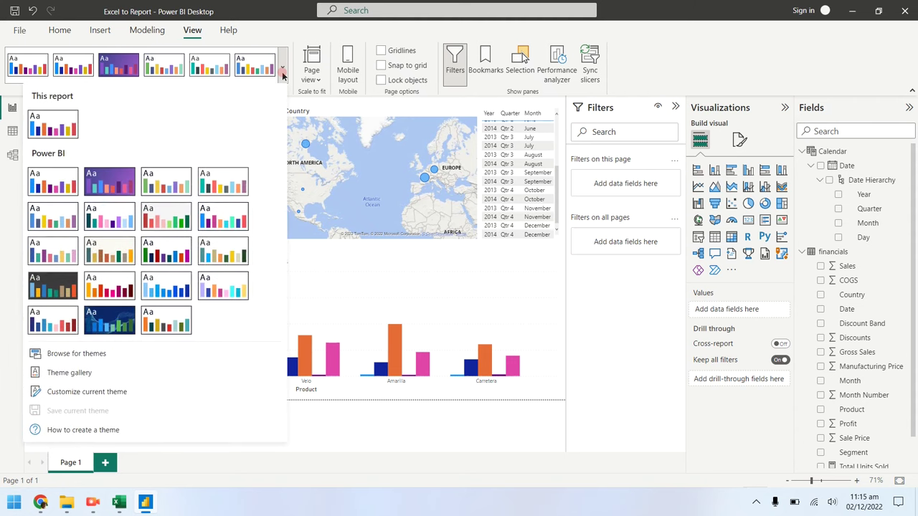
click(128, 78)
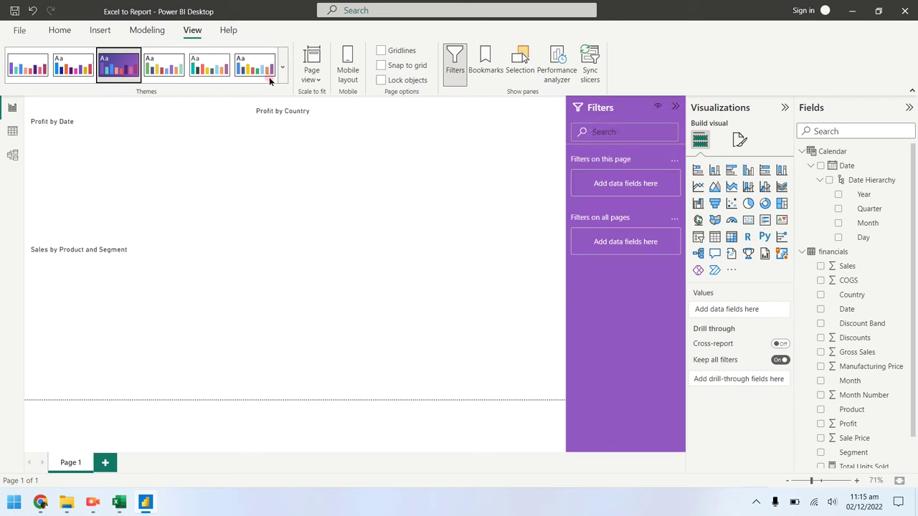
- Make the Profit by Date line chart slightly narrower
click(308, 325)
click(236, 119)
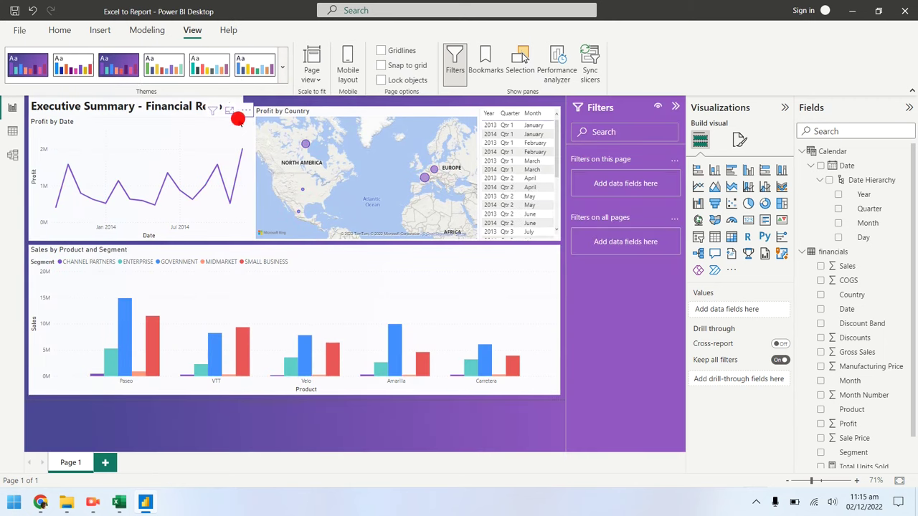
drag(255, 175, 242, 178)
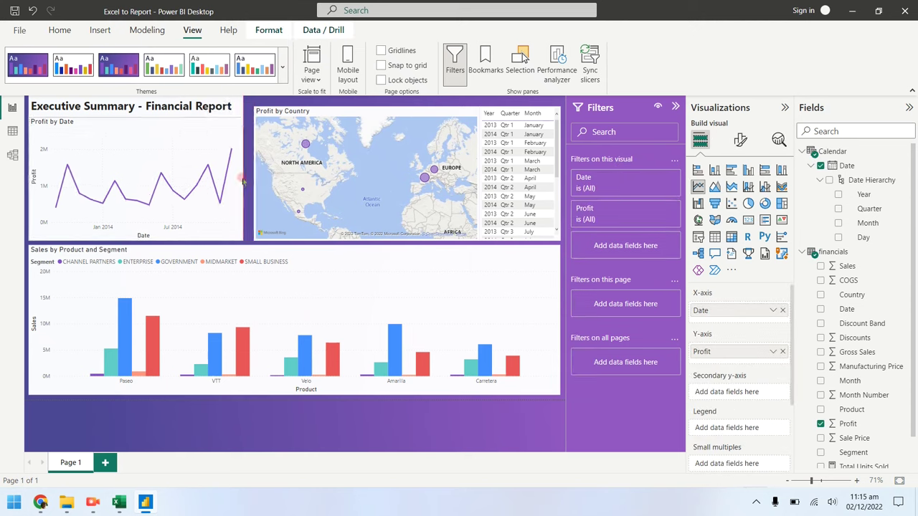
click(366, 420)
click(391, 287)
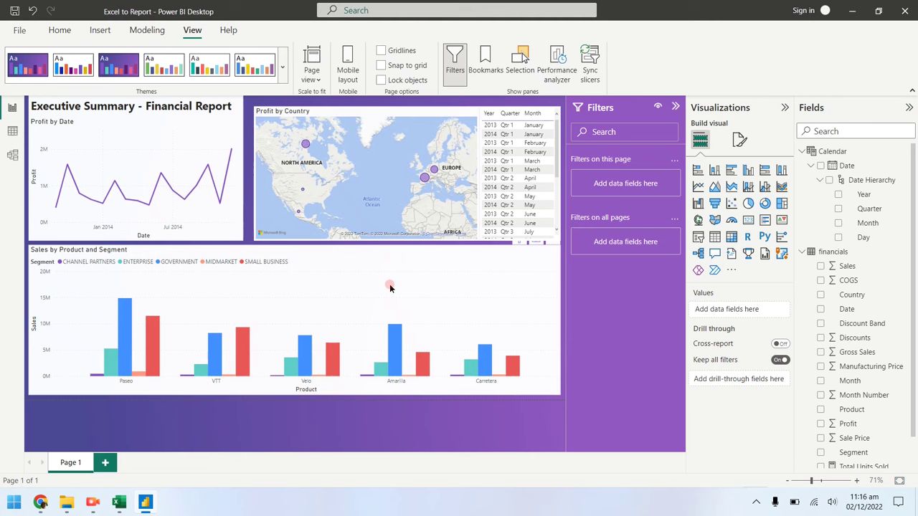
- Try a red and green theme, then apply the Executive theme
click(283, 78)
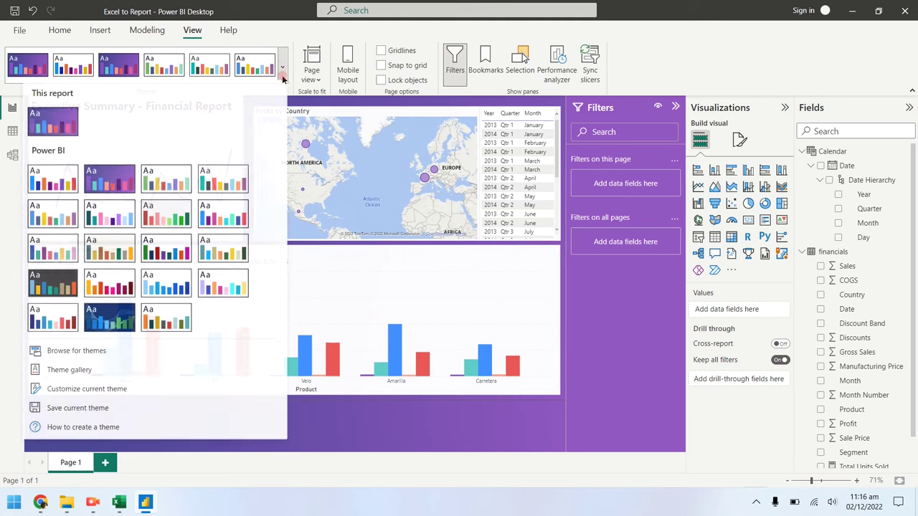
click(172, 223)
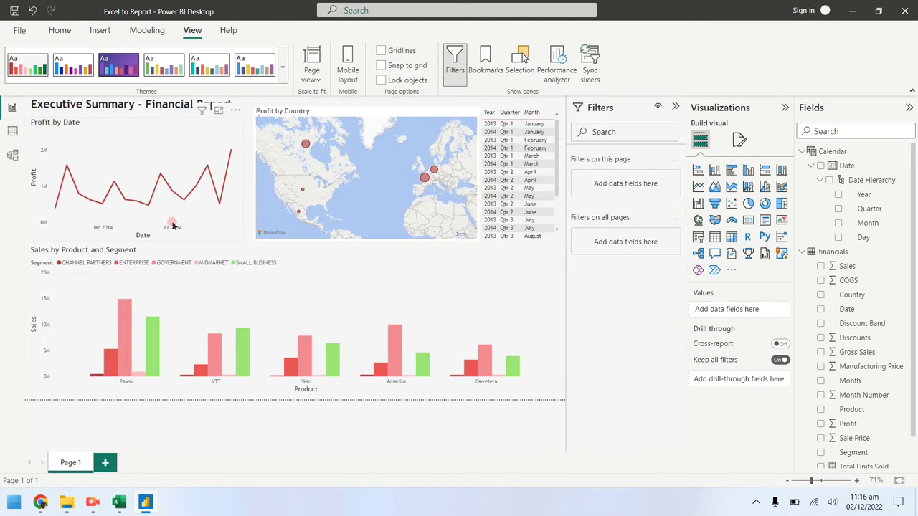
click(283, 69)
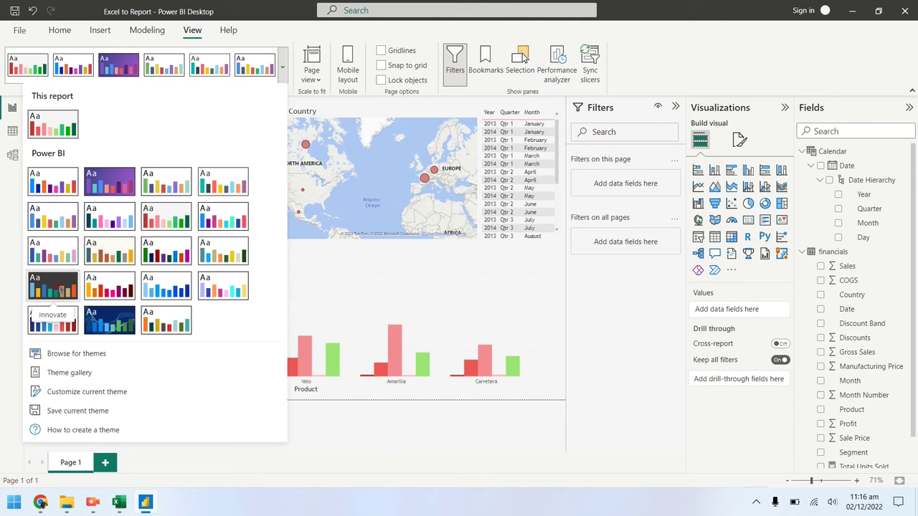
click(59, 245)
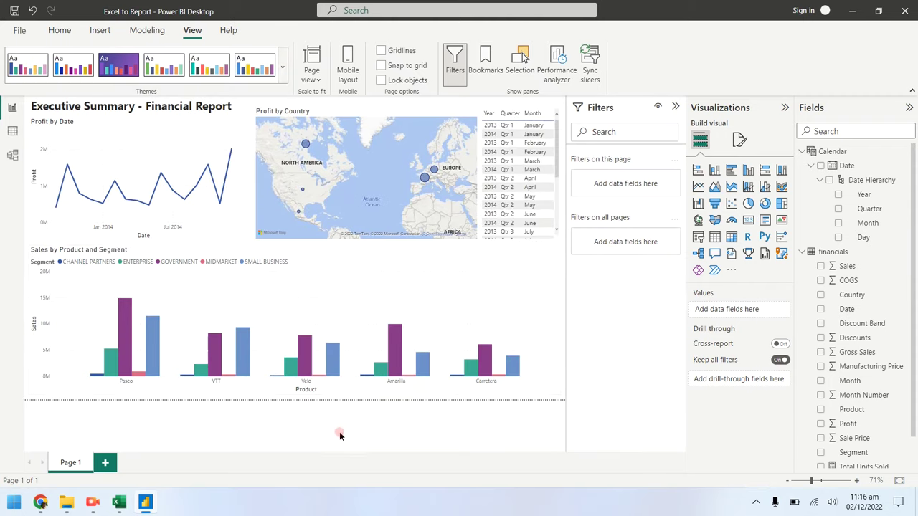
- Narrow the sales column chart and lengthen the Year/Quarter/Month table through December
click(494, 258)
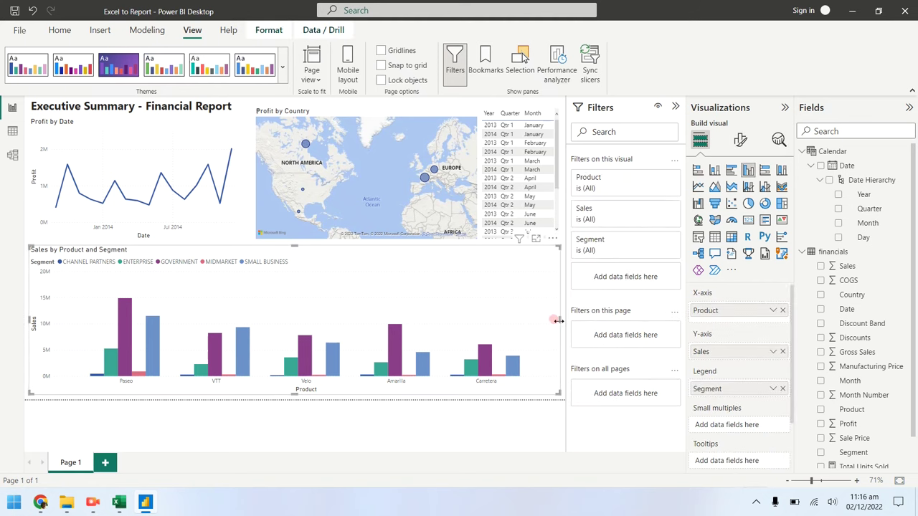
drag(560, 320, 476, 323)
click(516, 237)
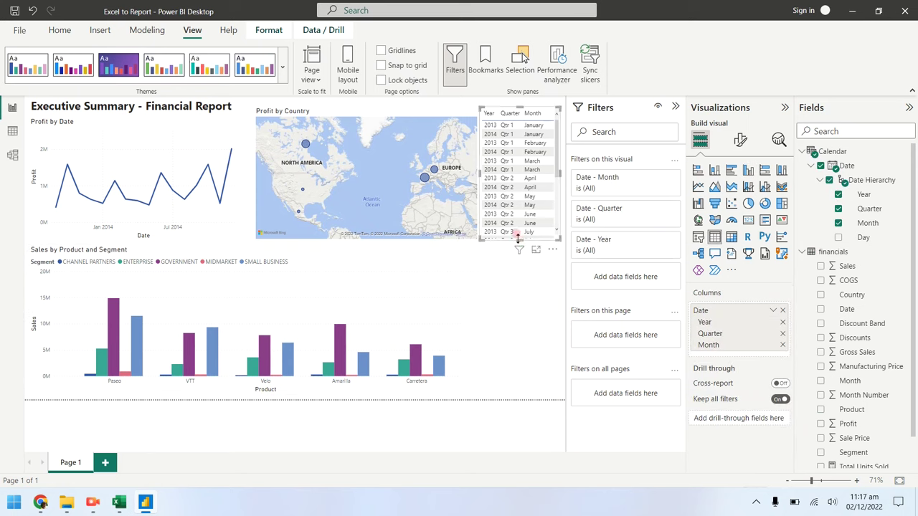
drag(517, 239, 506, 391)
- Reselect the Year/Quarter/Month table and bring up its More options menu
click(494, 429)
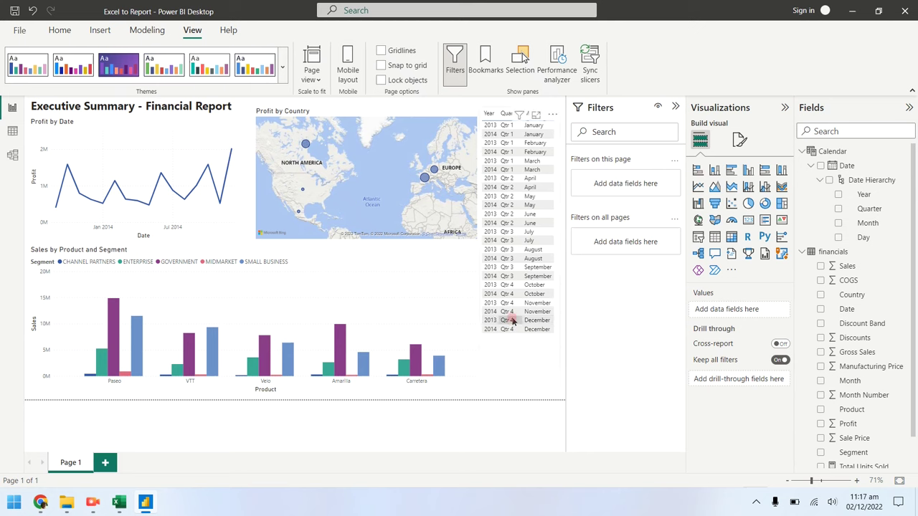
click(522, 351)
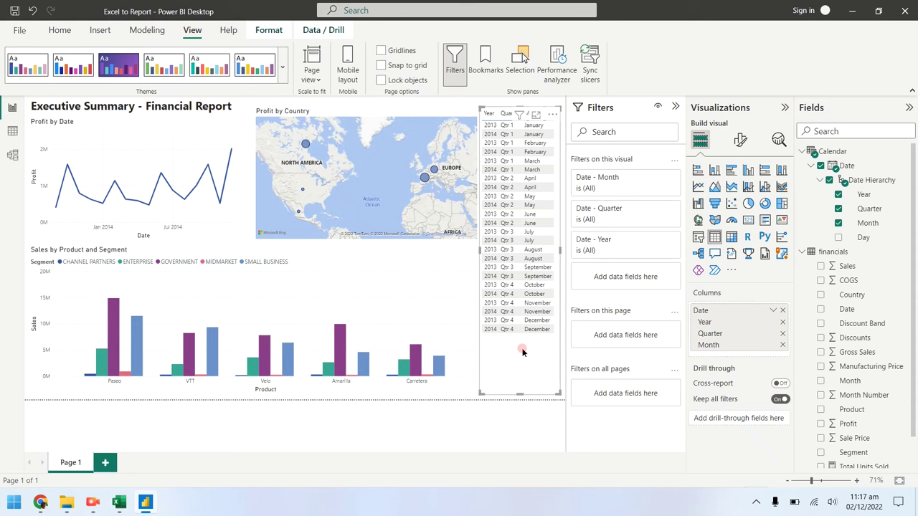
click(552, 114)
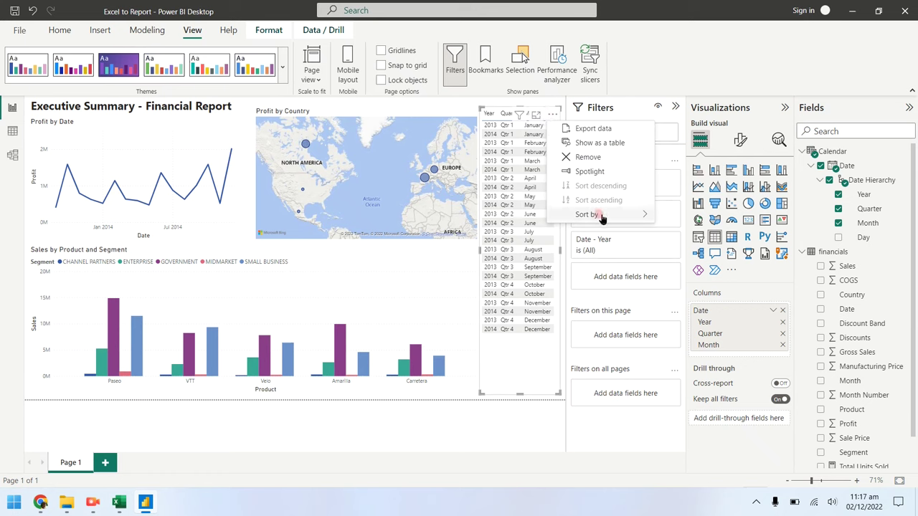
- Sort the Year/Quarter/Month table by Year, ascending from 2013
mouse_move(603, 218)
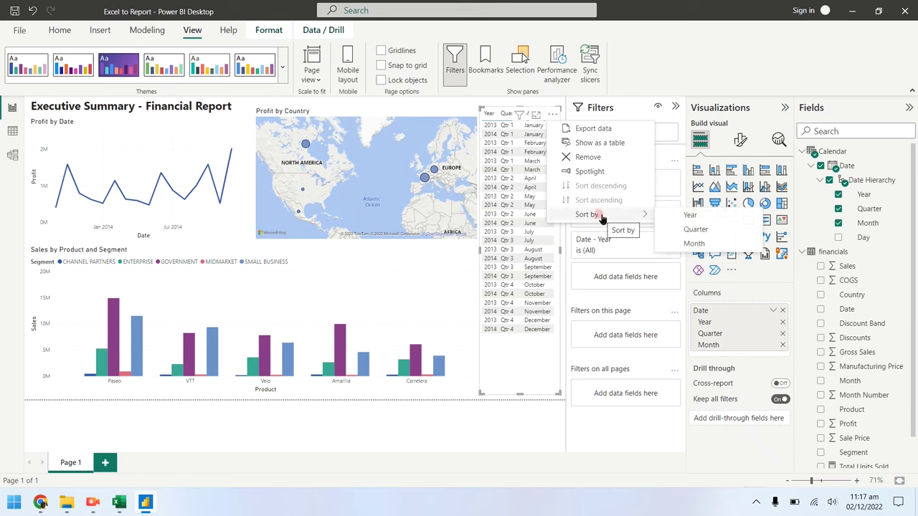
click(669, 216)
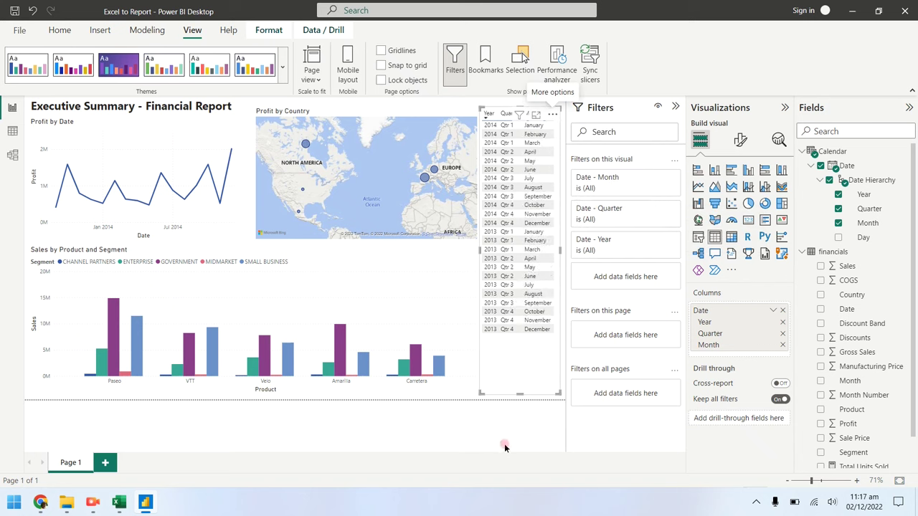
click(553, 114)
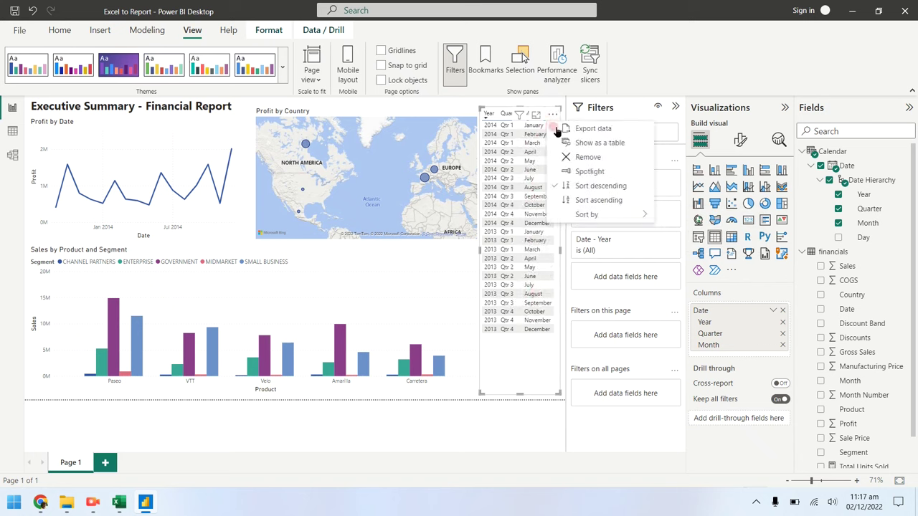
click(595, 205)
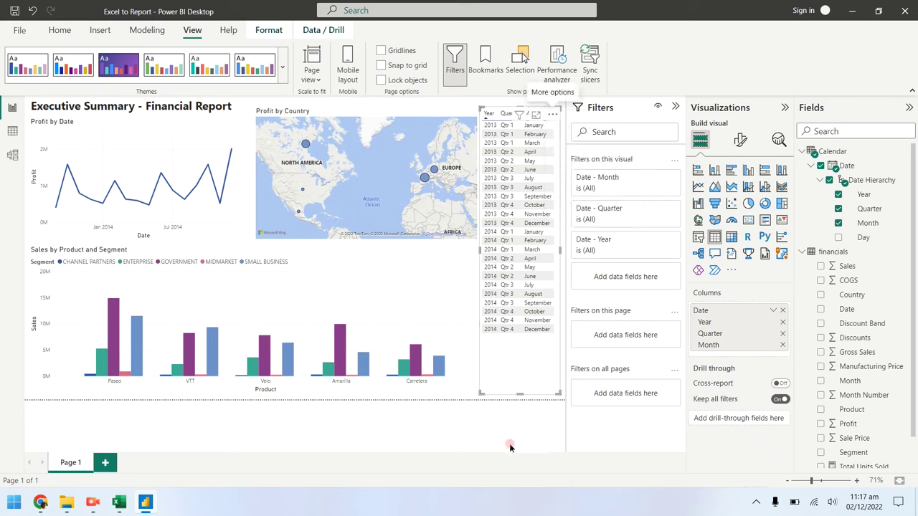
- Hide the Filters pane and cross-filter by February, July, then December 2014
click(673, 103)
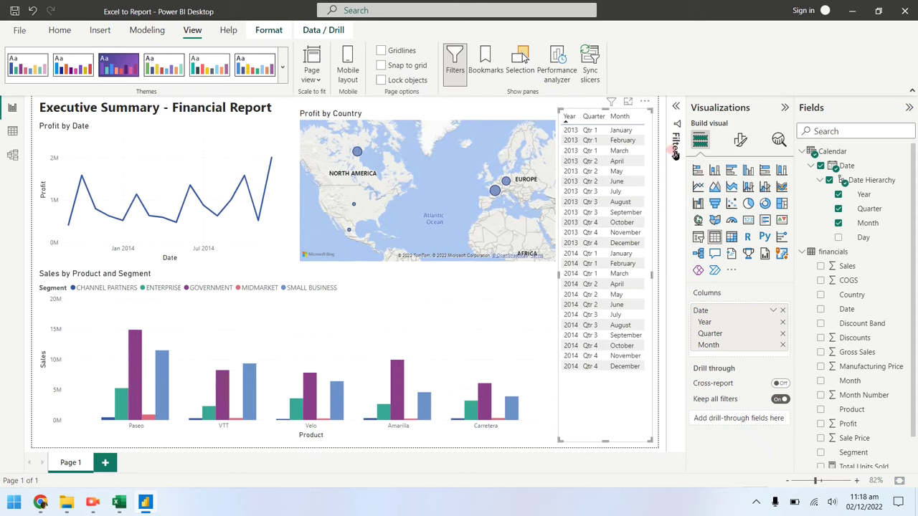
click(588, 264)
click(585, 316)
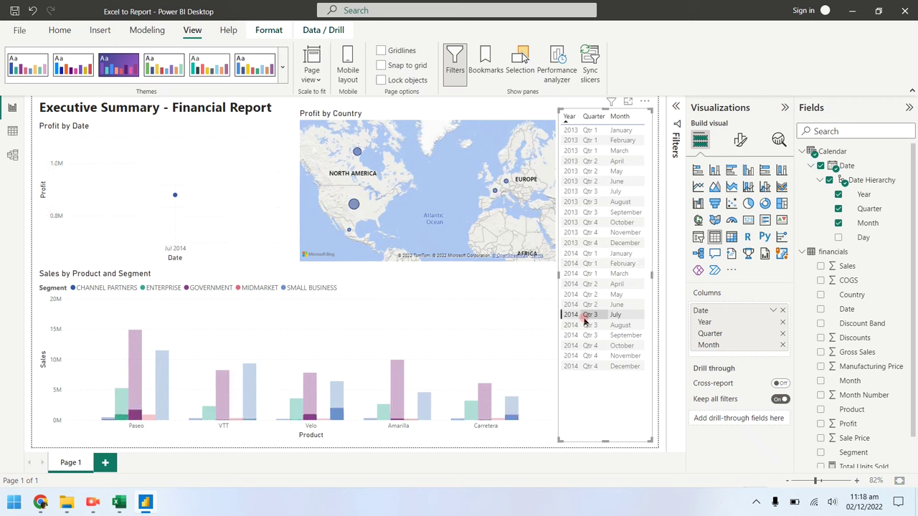
click(596, 366)
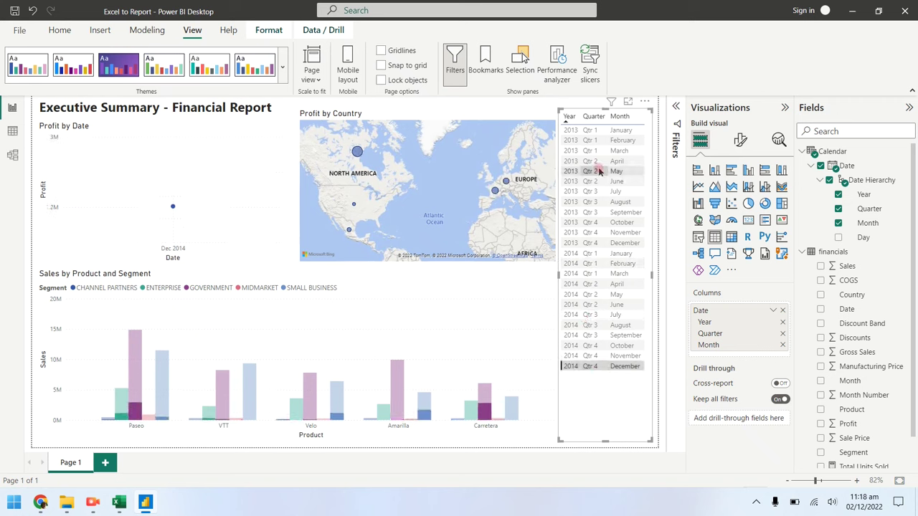